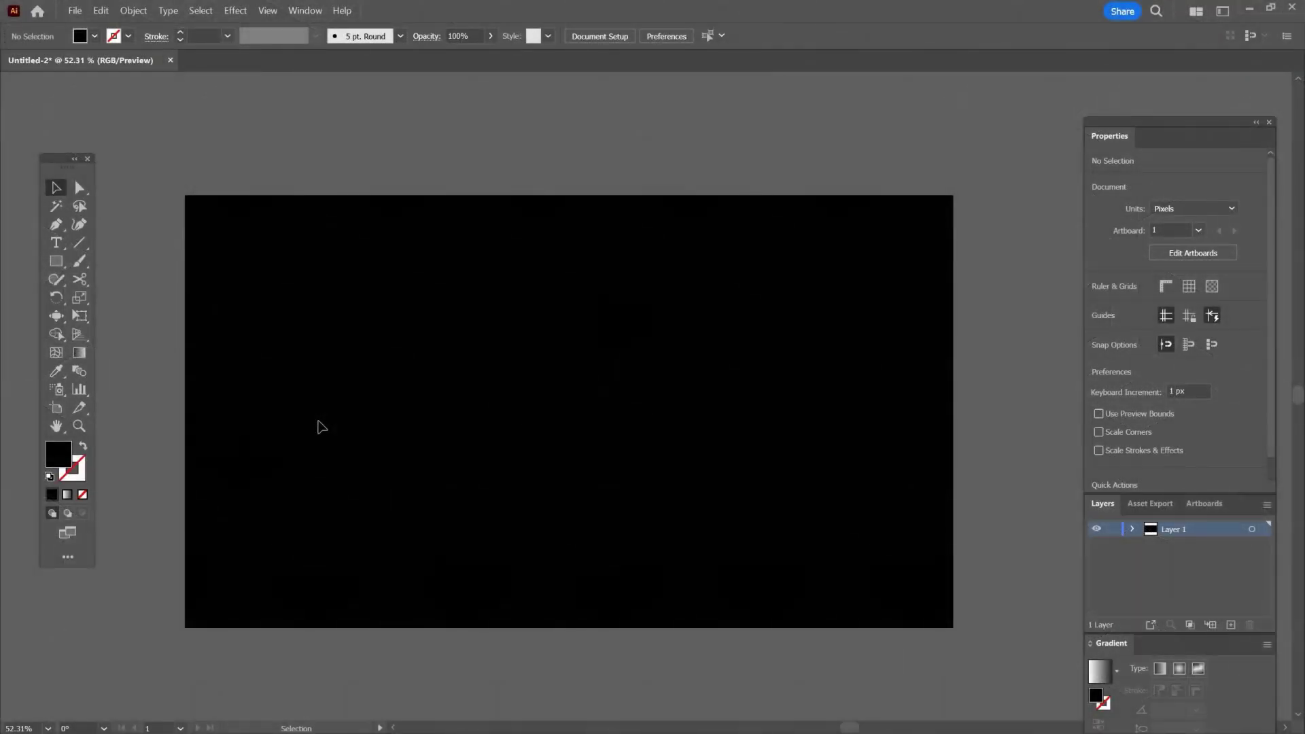
Draw a square near the artboard centre and fill it with grey 999999.
left_click(55, 261)
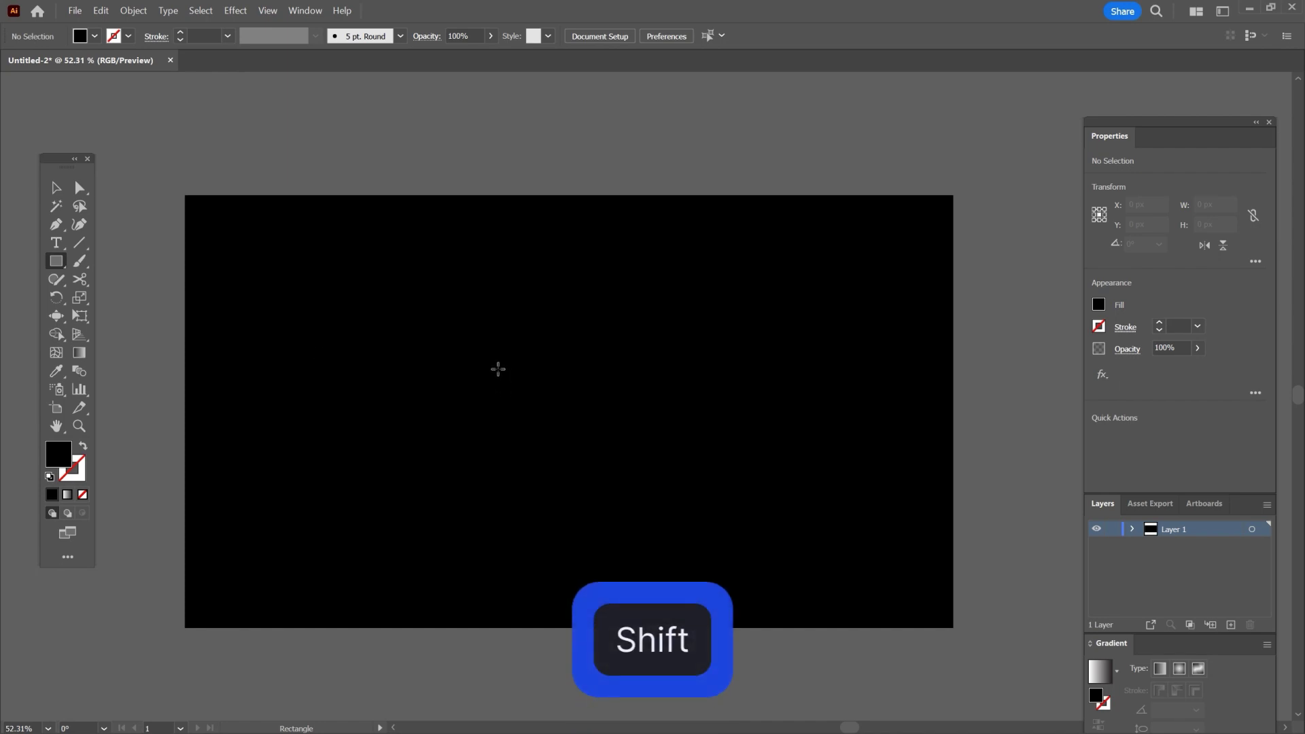
left_click_drag(498, 369, 586, 444)
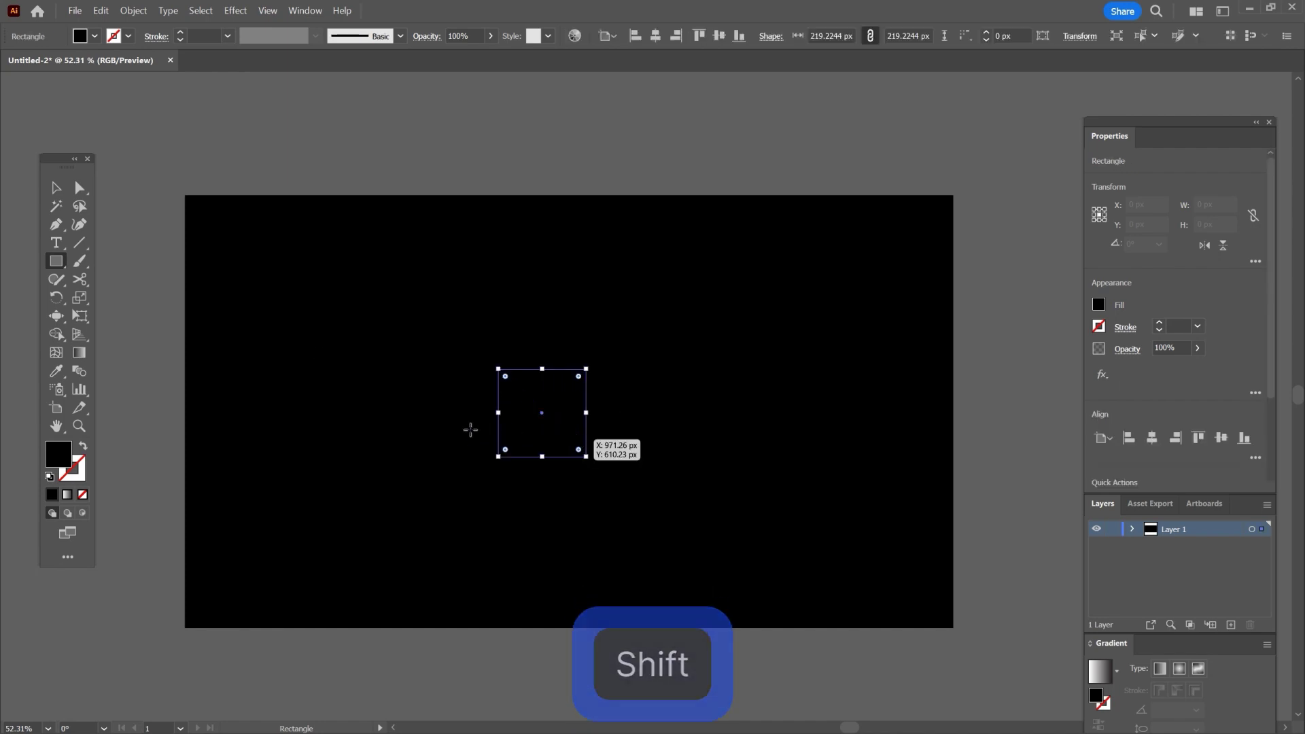
double_click(59, 459)
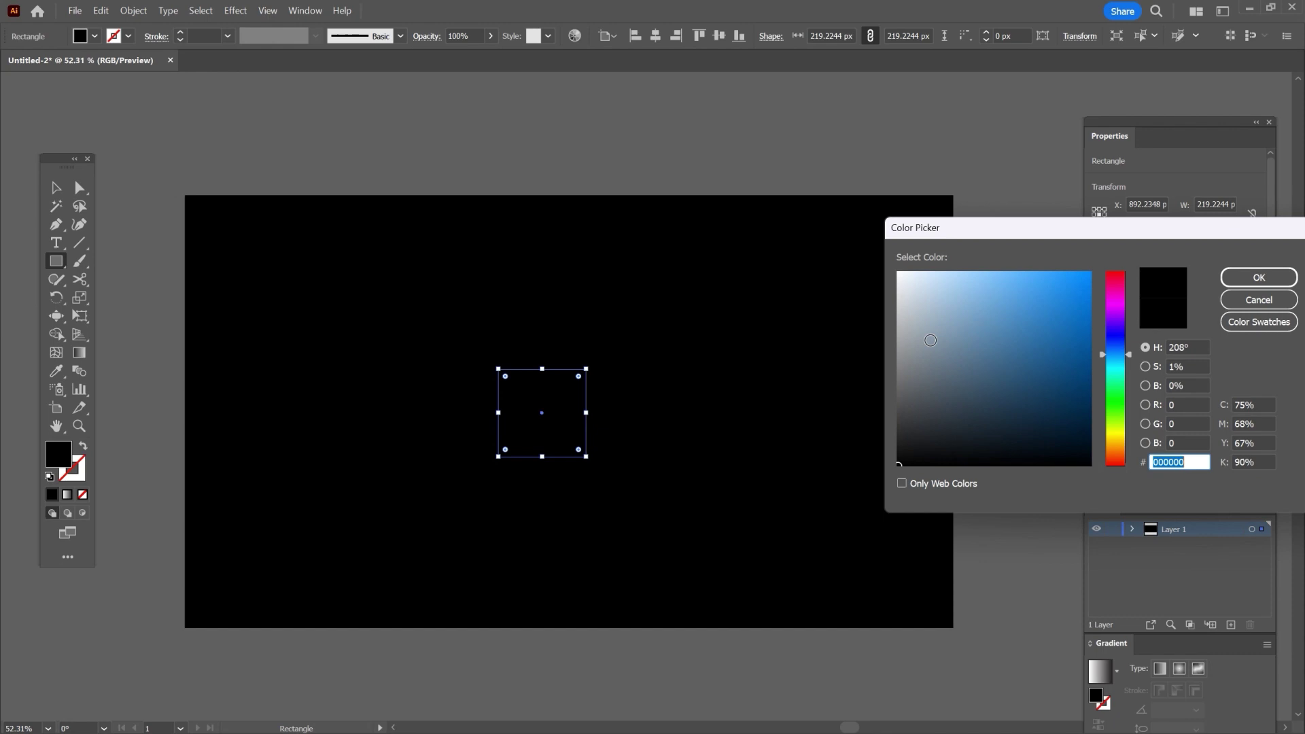
type("999999")
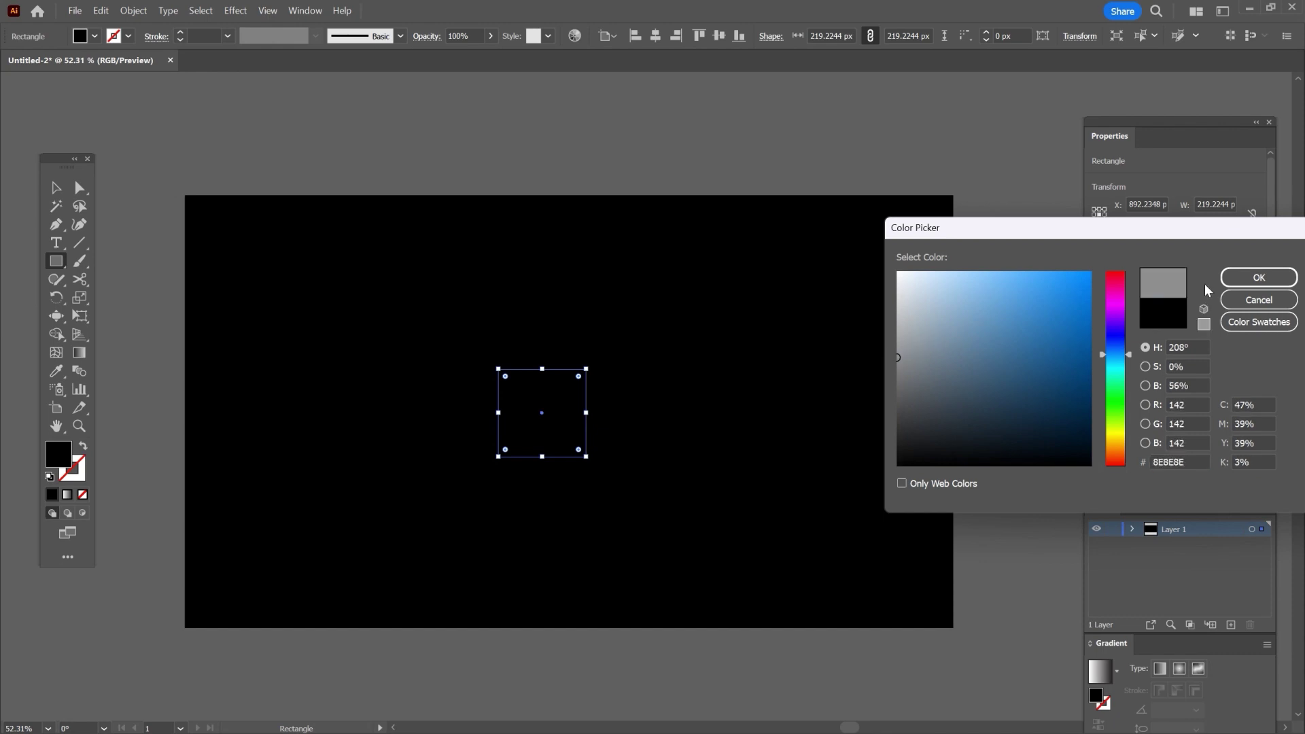
left_click(1258, 278)
scroll(533, 441, "up", 5)
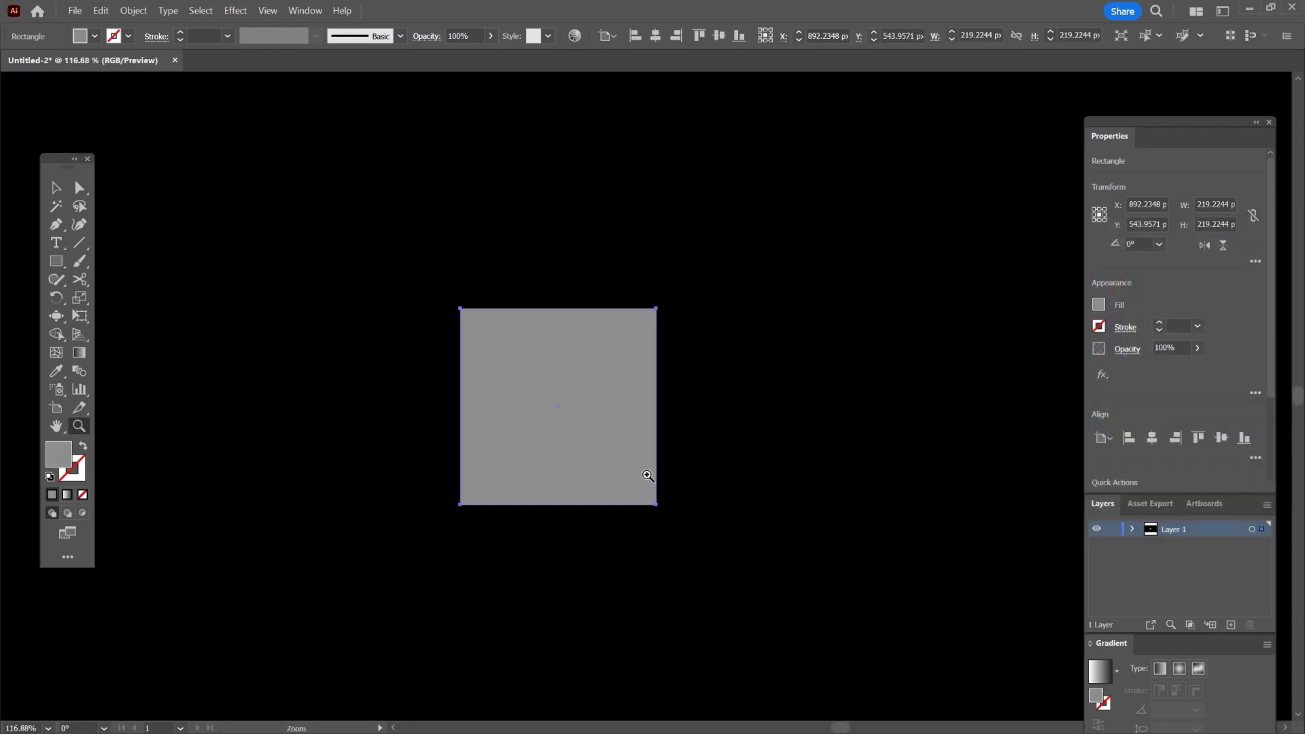
Rotate the square 45° and scale it non-uniformly to 60% vertical, forming a flat diamond.
key("v")
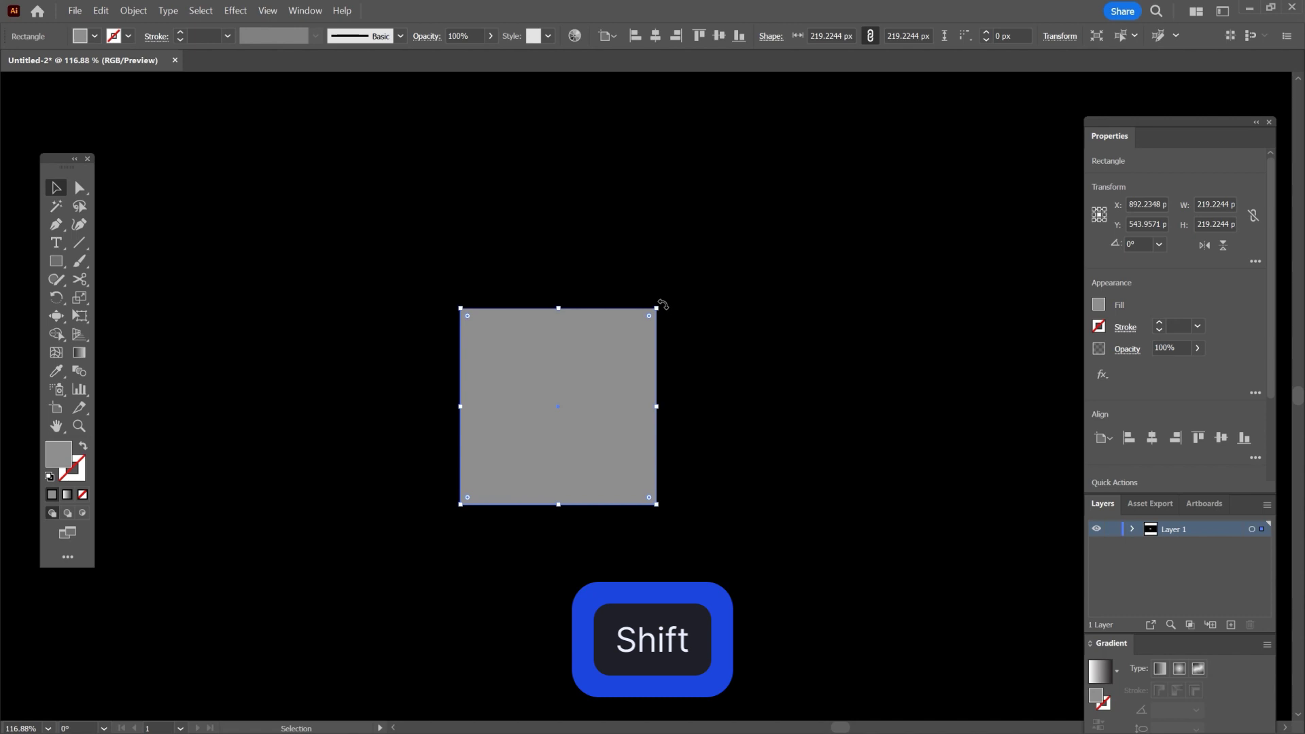
left_click_drag(663, 305, 685, 409)
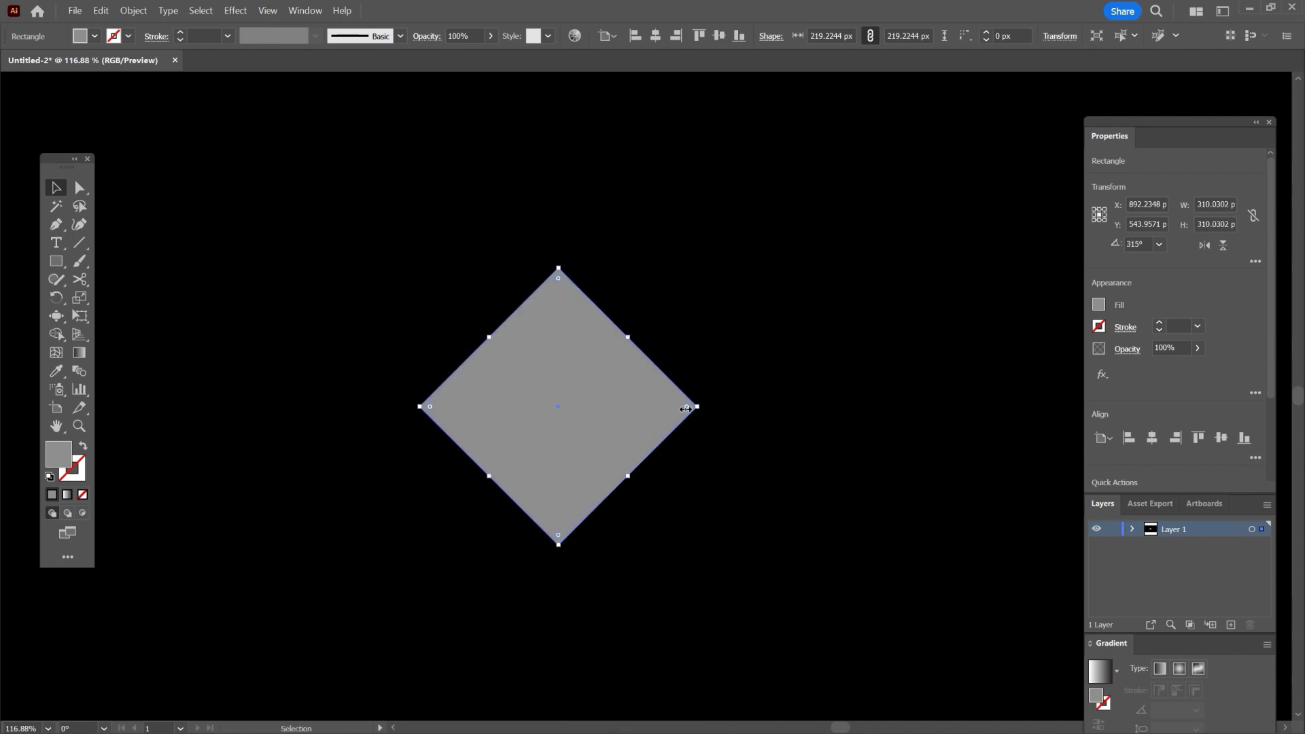
right_click(643, 405)
mouse_move(729, 643)
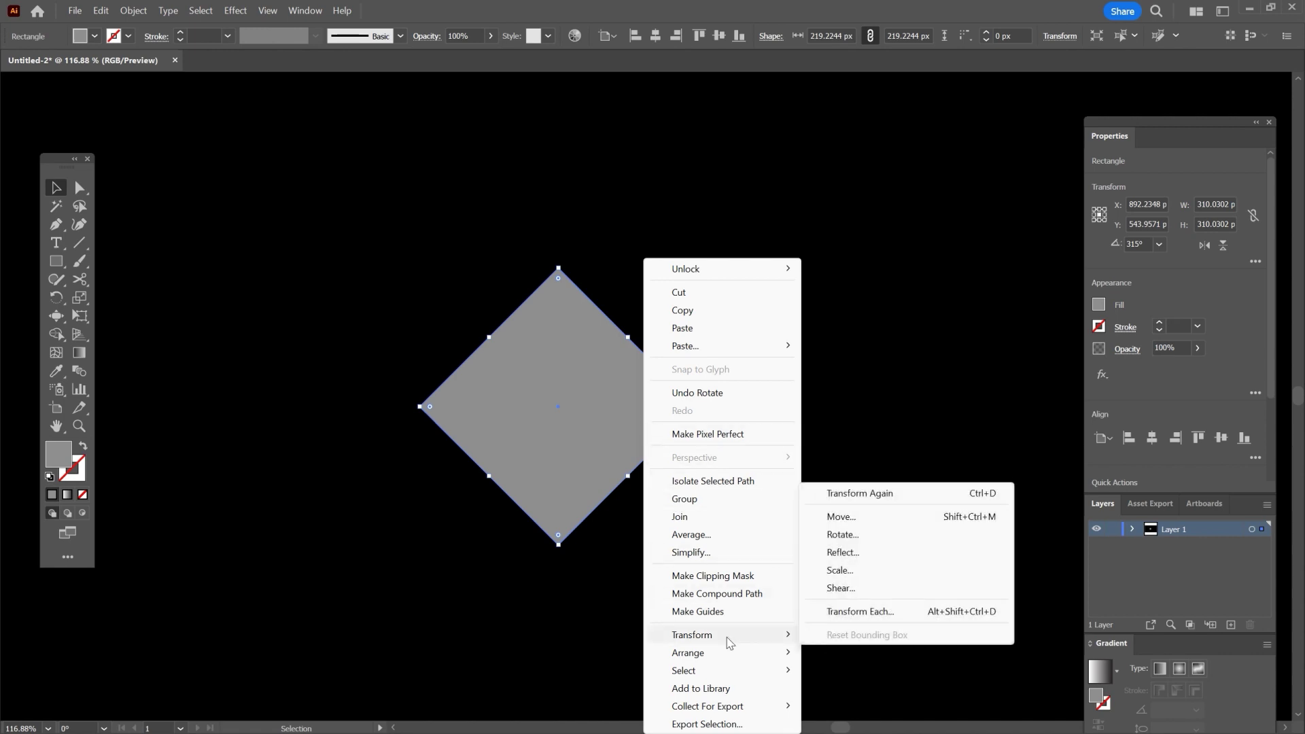
left_click(858, 572)
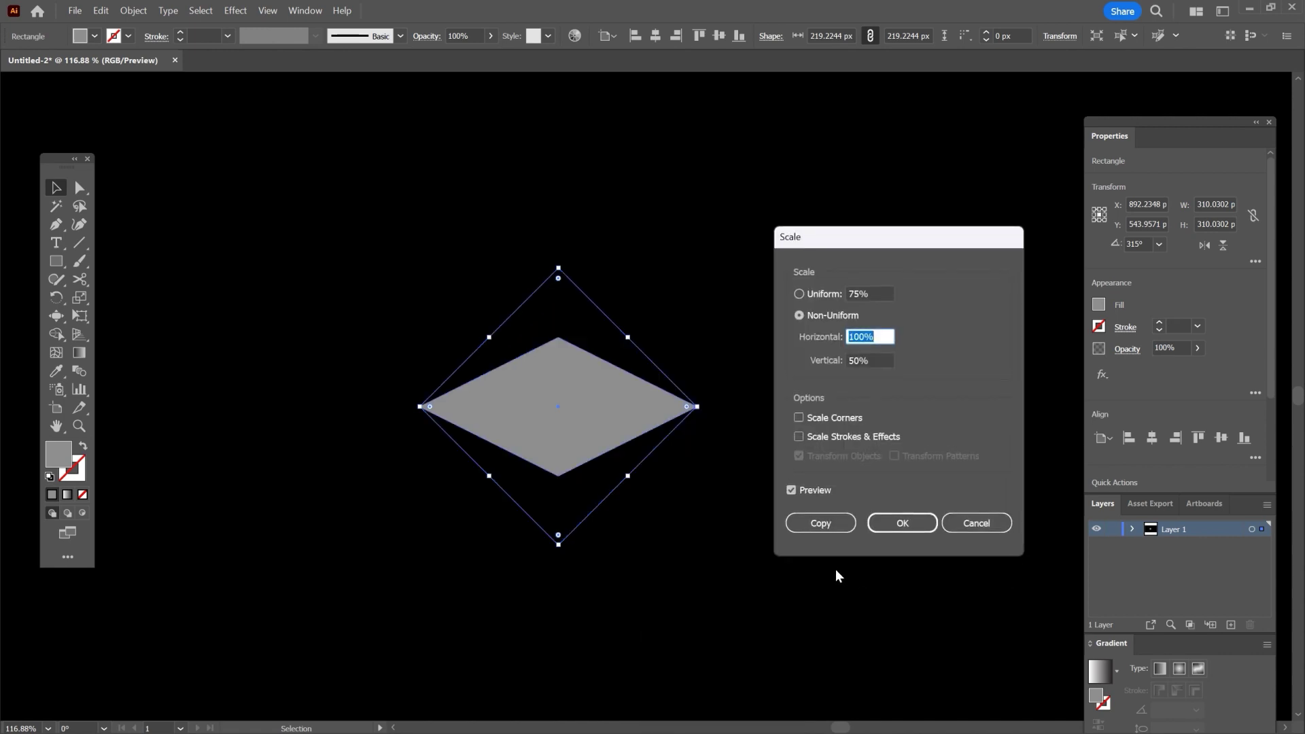
left_click(879, 360)
left_click_drag(882, 367, 824, 367)
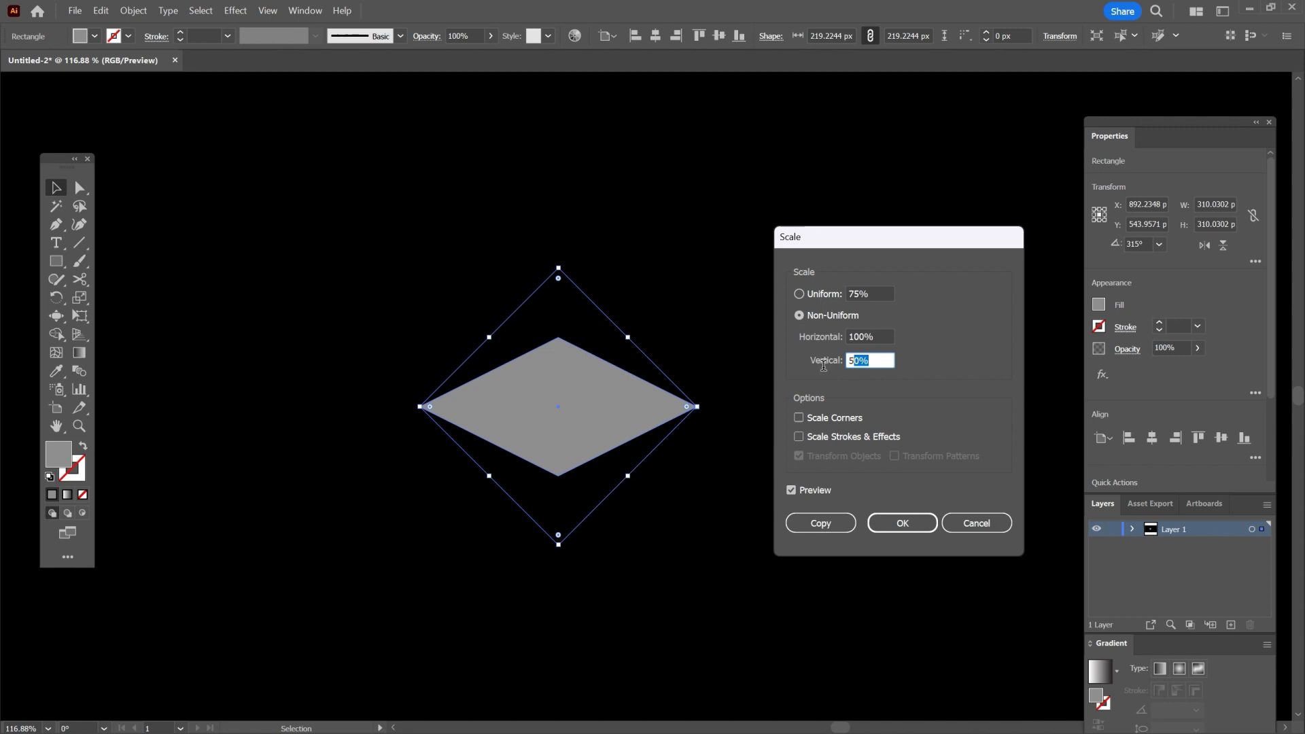
type("60")
key("Tab")
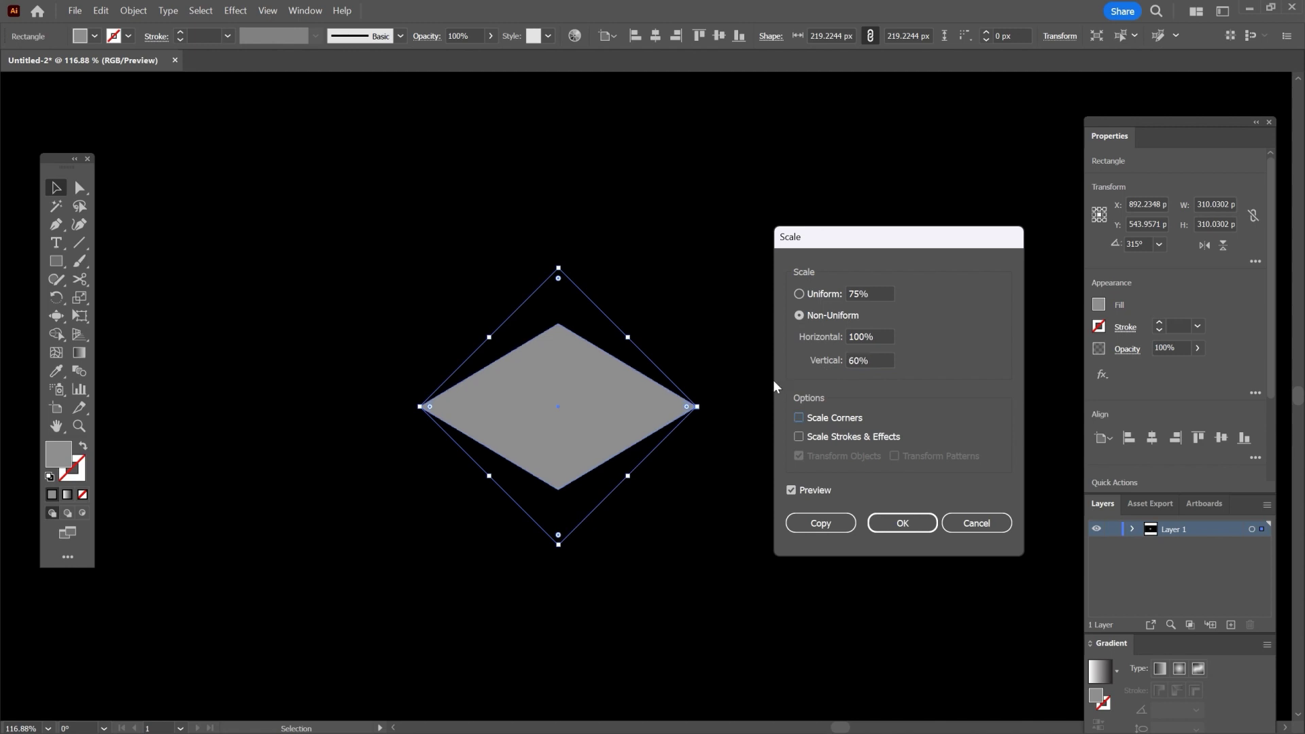
left_click(885, 525)
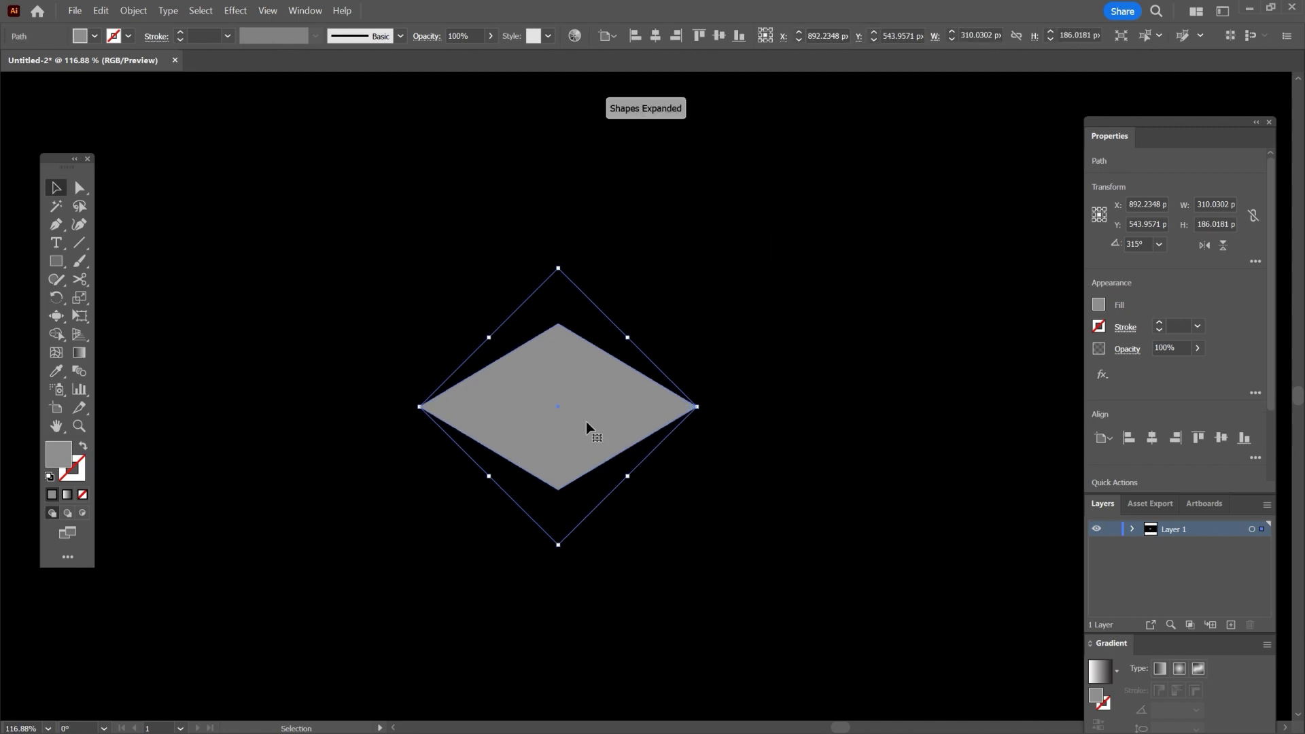
Expand the diamond with Object > Expand and move it higher on the artboard.
left_click(131, 11)
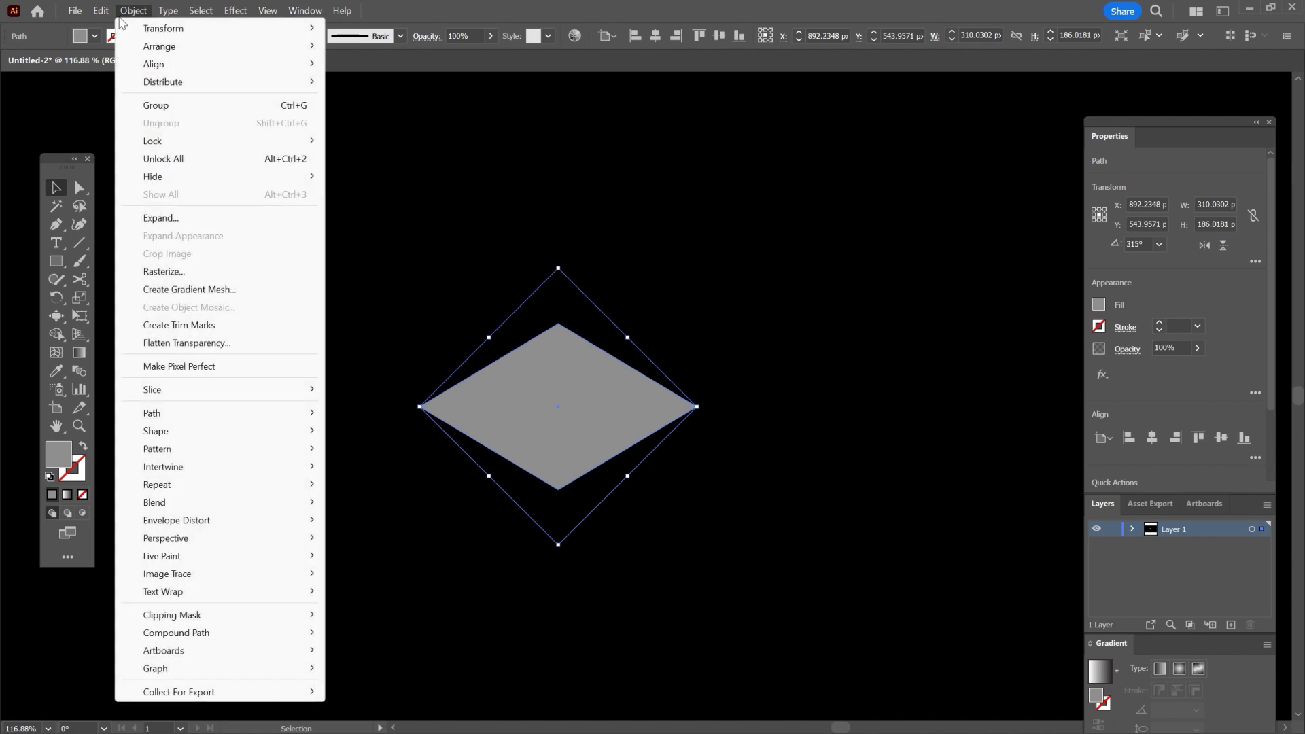
left_click(195, 218)
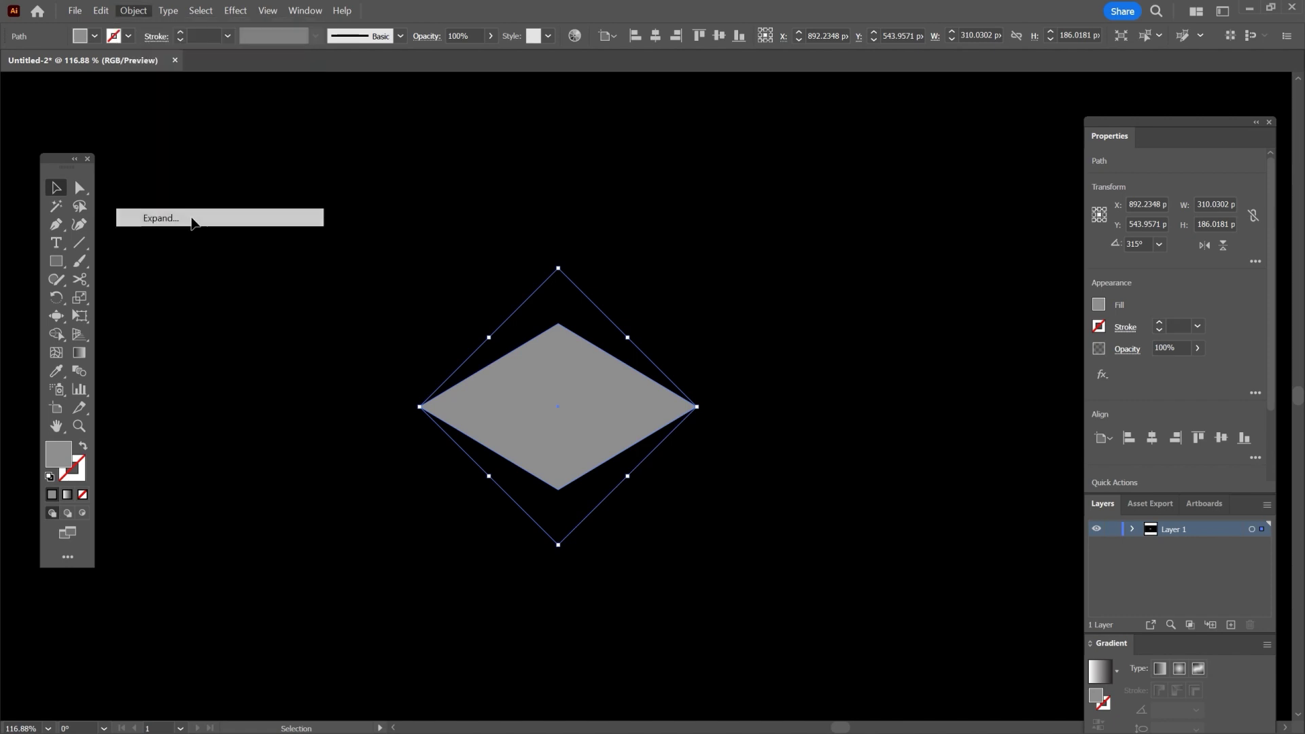
left_click_drag(631, 414, 616, 272)
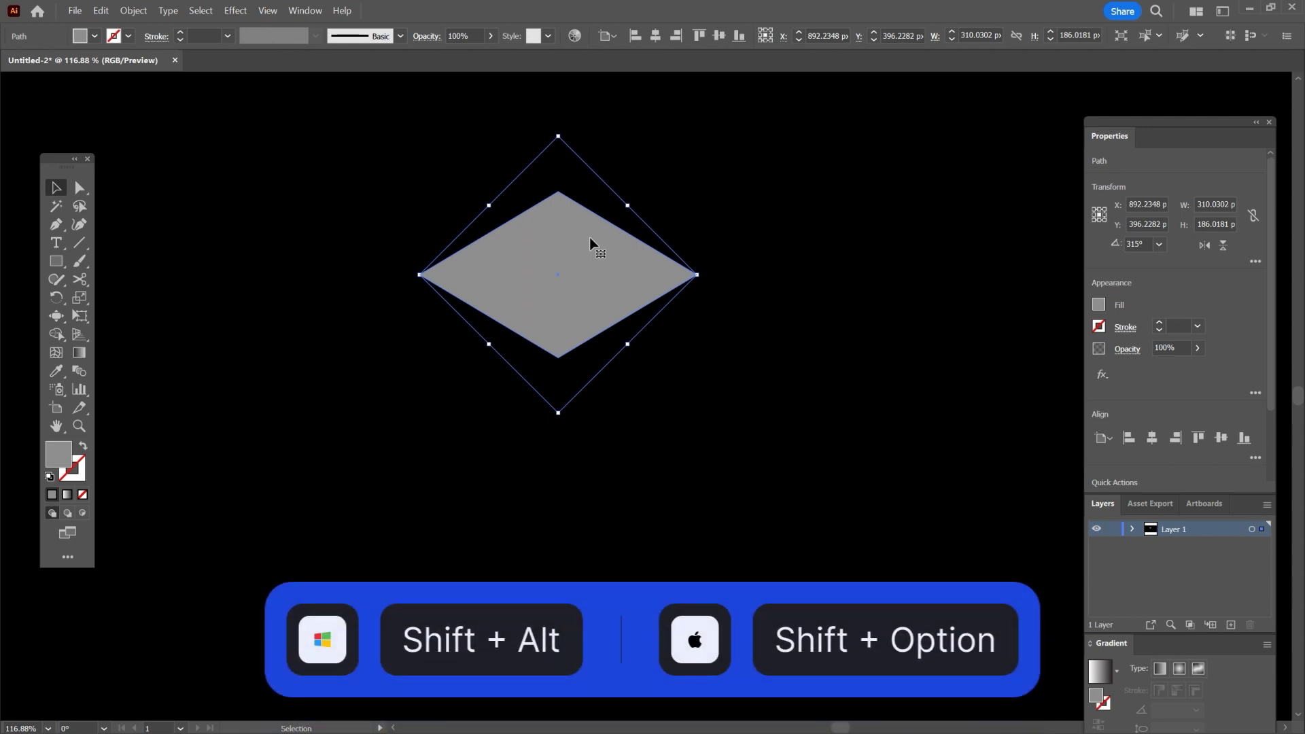
Place a copy of the diamond straight below, its top tip snapped to the original's bottom tip.
left_click_drag(590, 243, 595, 401)
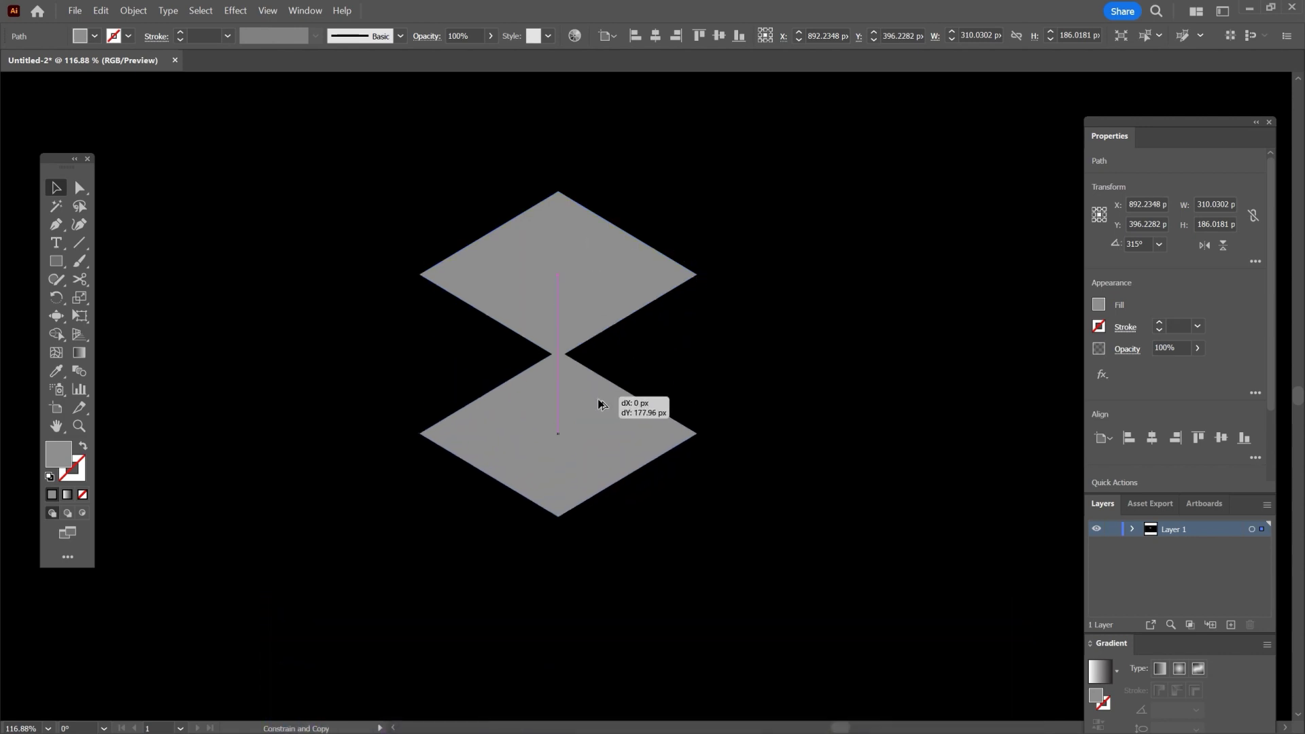
left_click_drag(685, 472, 686, 473)
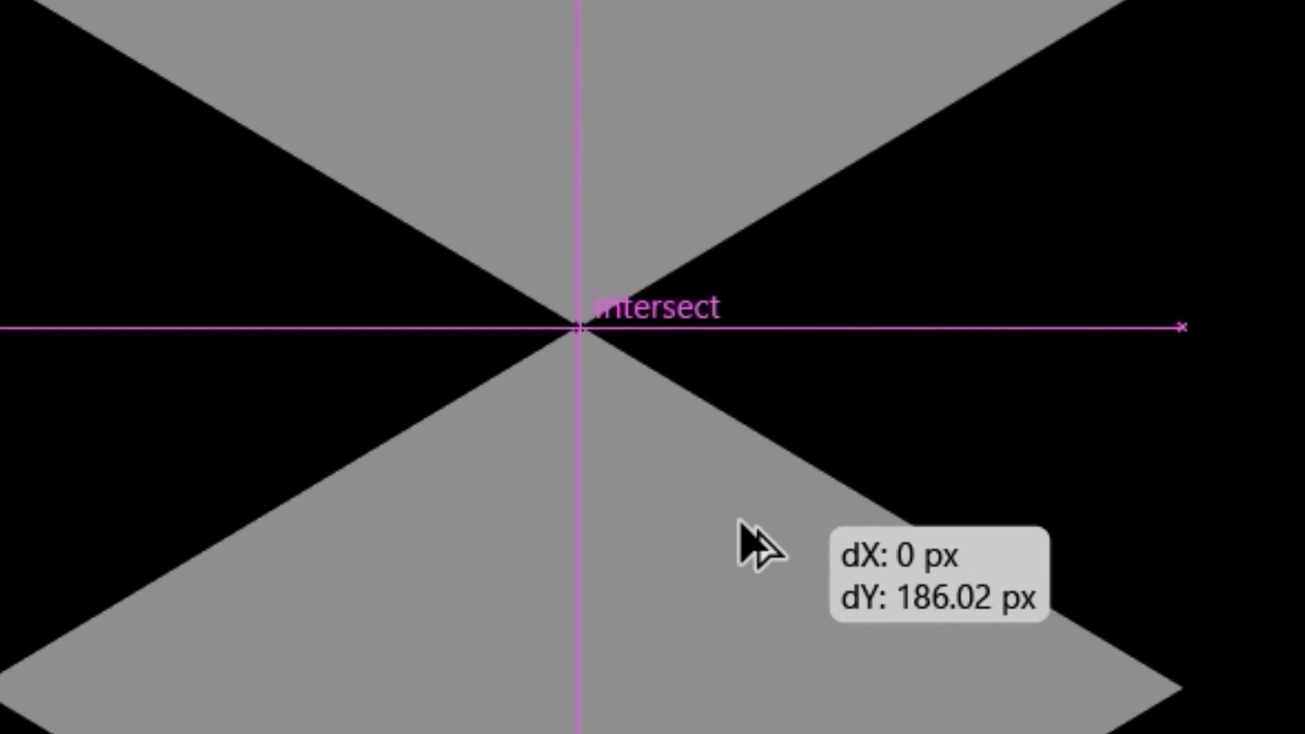
left_click_drag(743, 524, 744, 524)
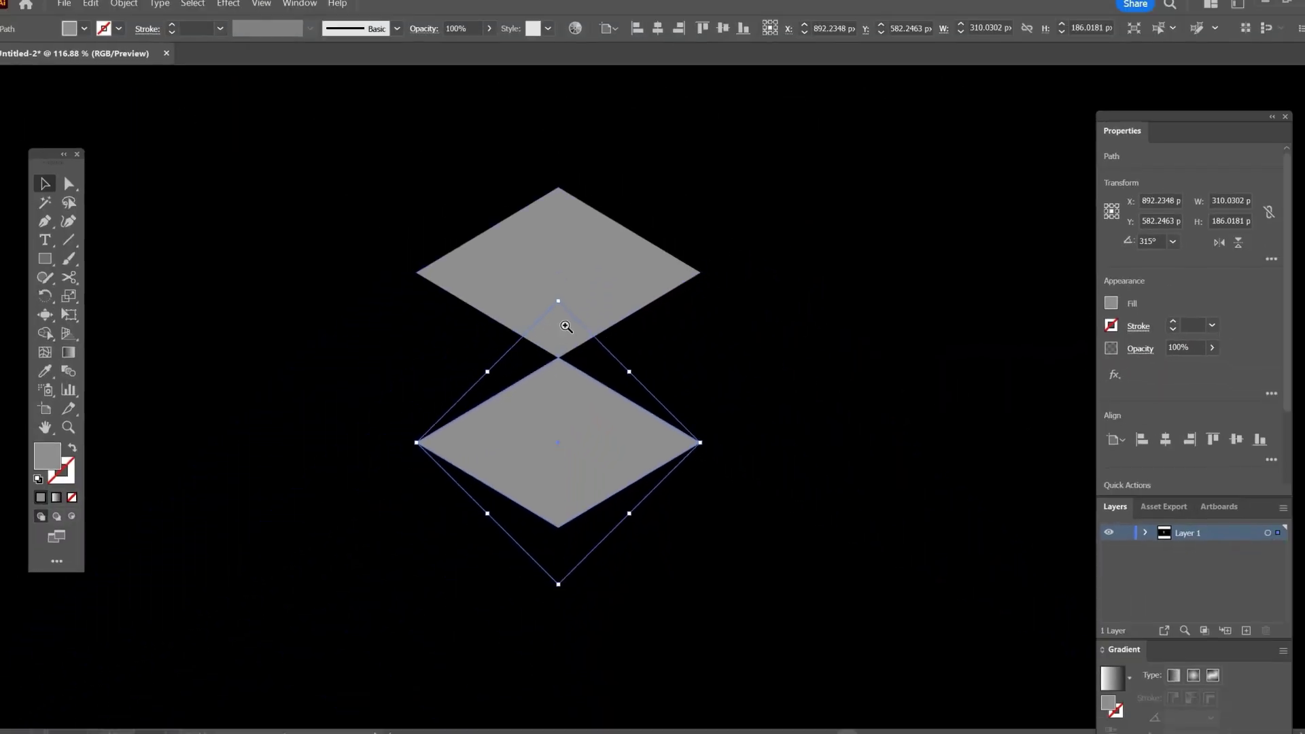
left_click(646, 384)
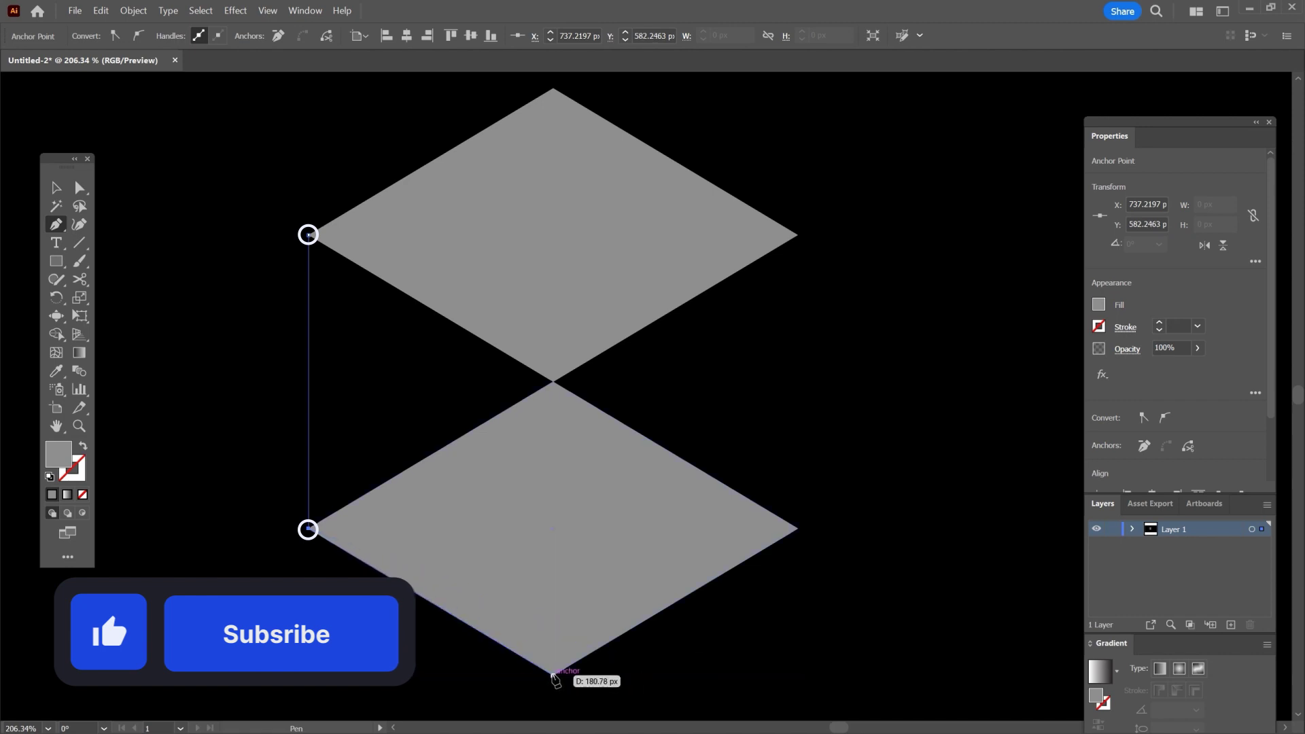
Trace the left and right side faces between the two diamonds with the Pen tool.
left_click(554, 674)
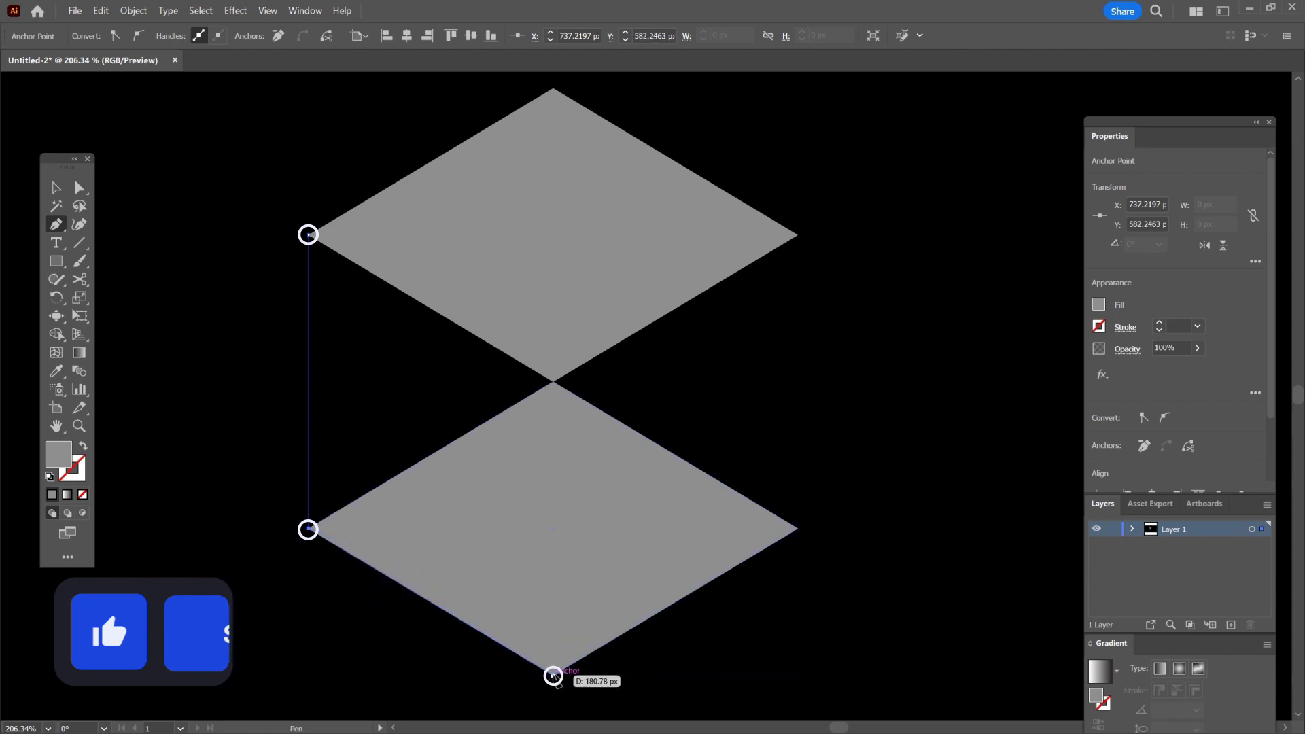
left_click(553, 381)
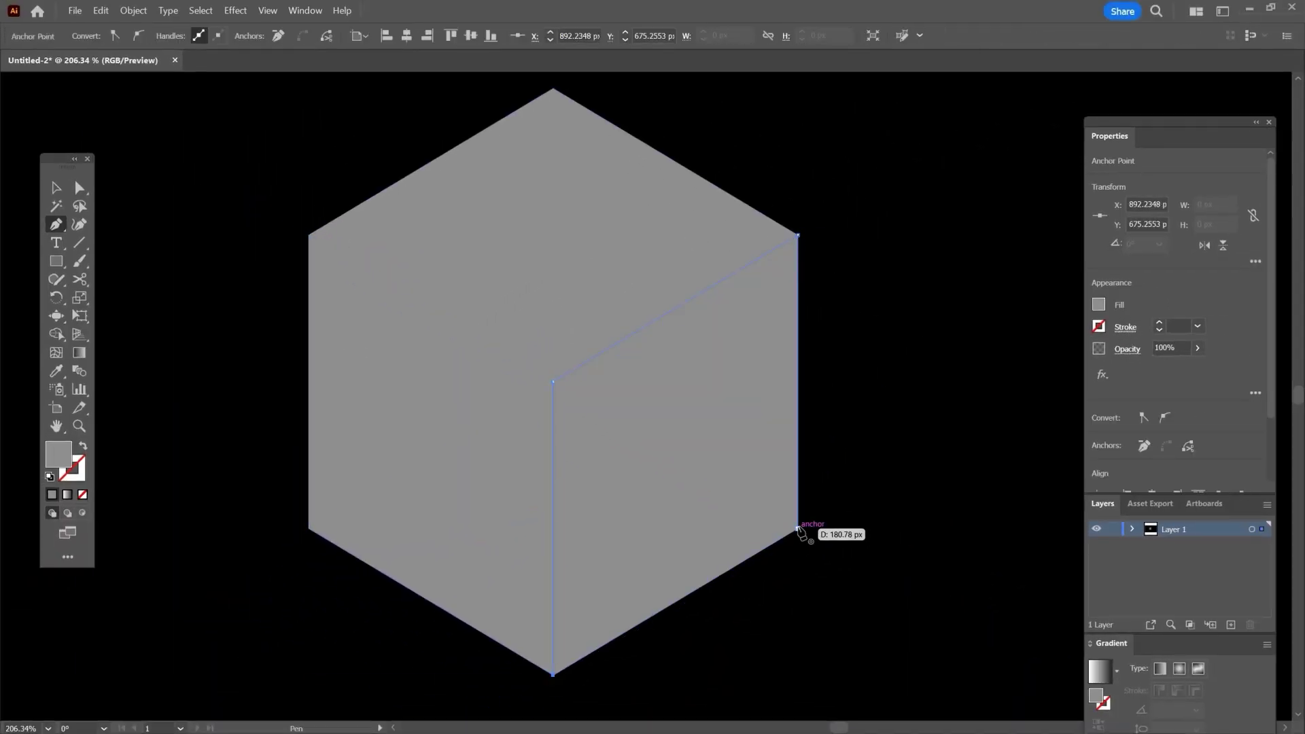
key("v")
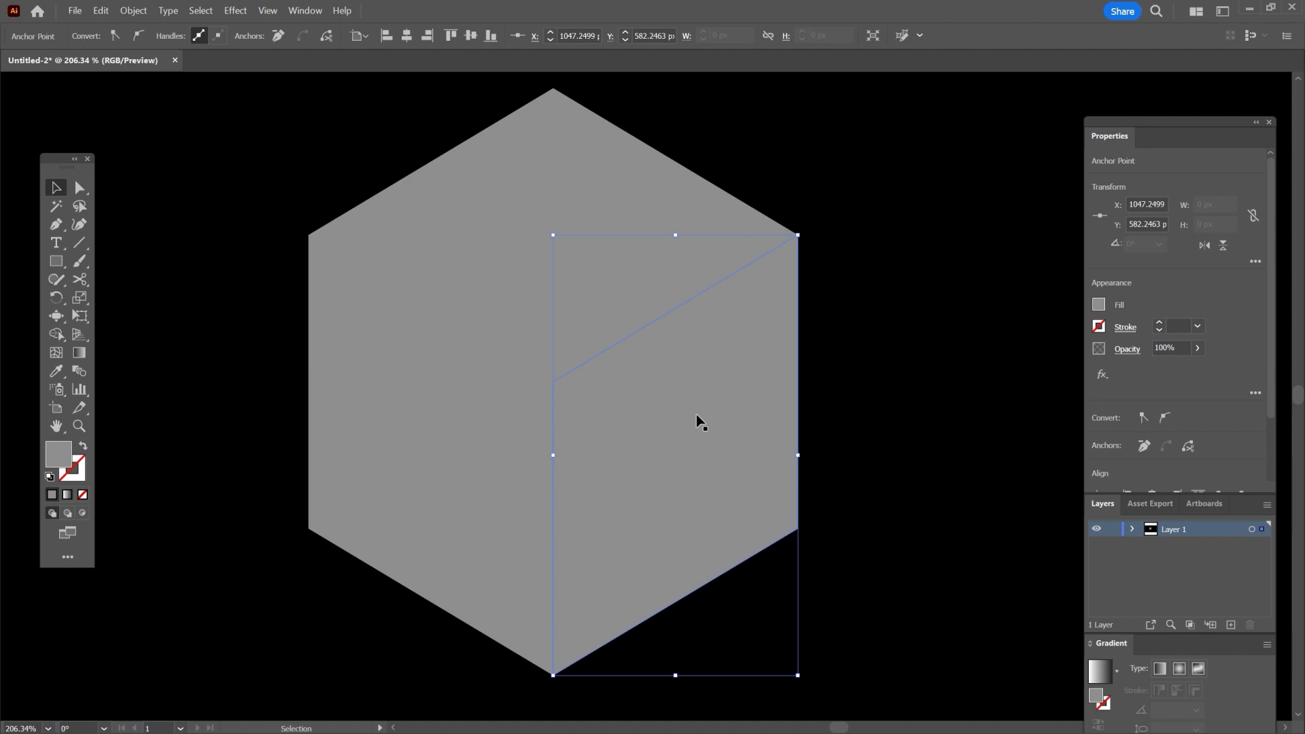
Fill the cube's right face with dark grey #5B5B5B.
double_click(52, 462)
left_click_drag(936, 365, 887, 401)
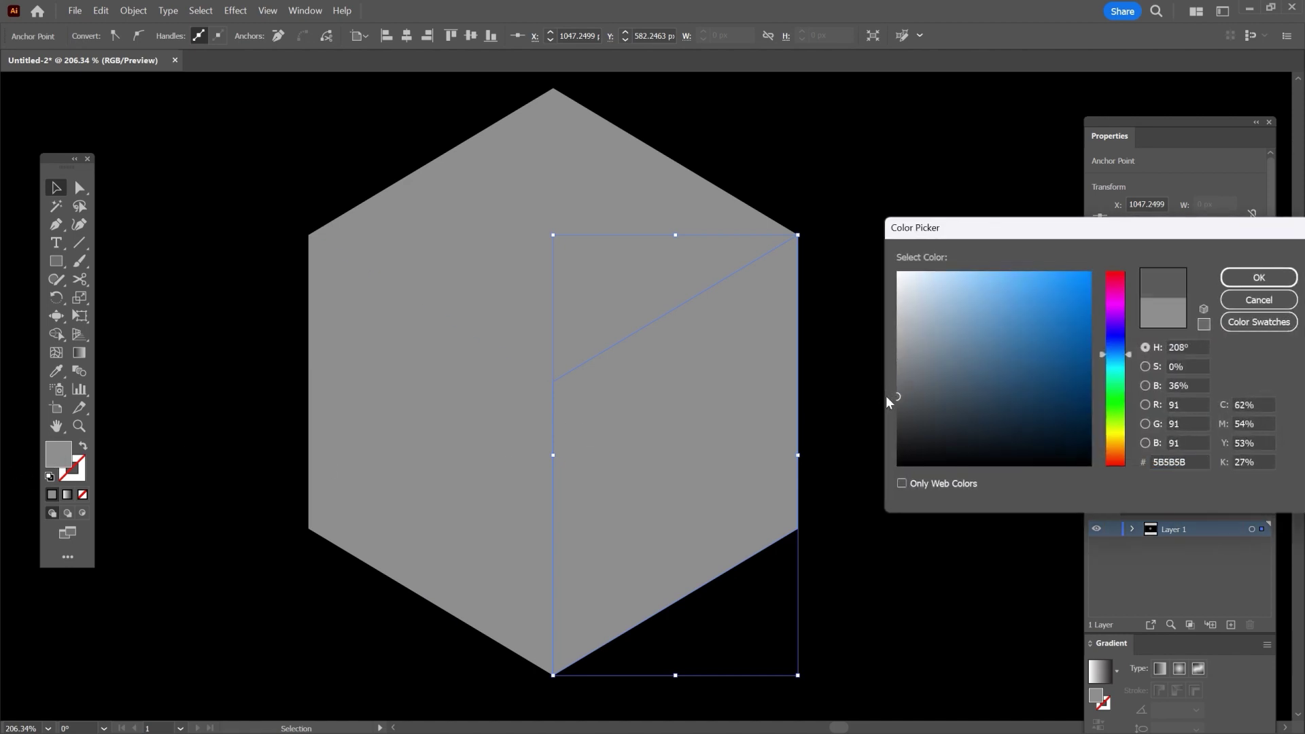
left_click(1259, 278)
Fill the left face with a darker grey #515151, then zoom out to the whole artboard.
left_click(478, 476)
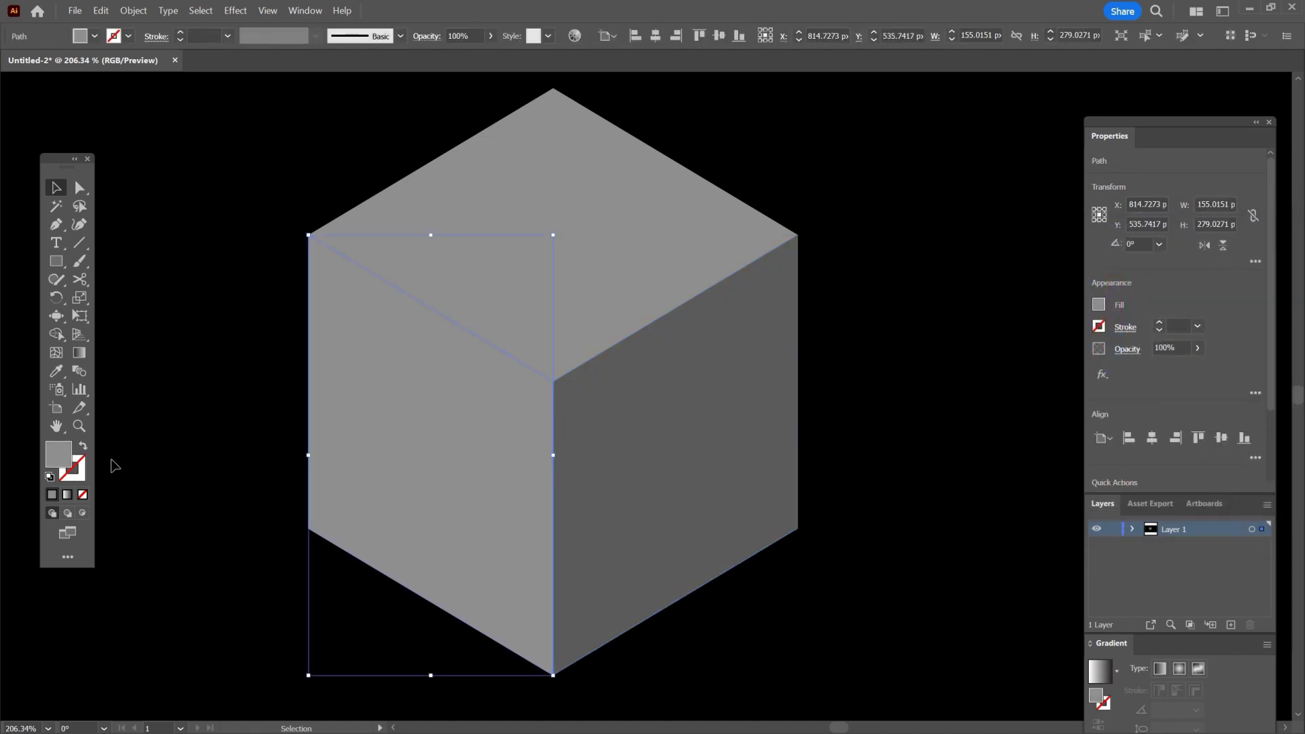
double_click(50, 465)
left_click_drag(935, 381, 883, 410)
left_click(1259, 277)
left_click(935, 408)
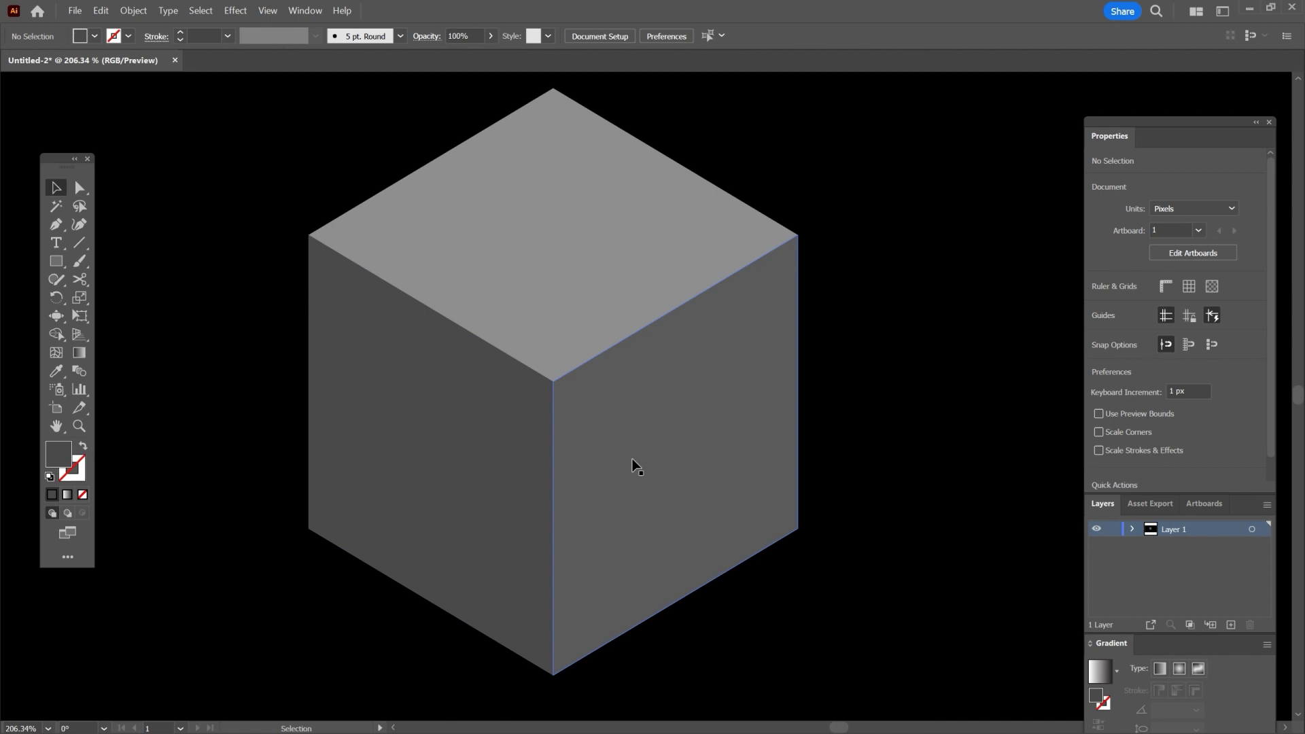
key("z")
left_click_drag(560, 449, 455, 504)
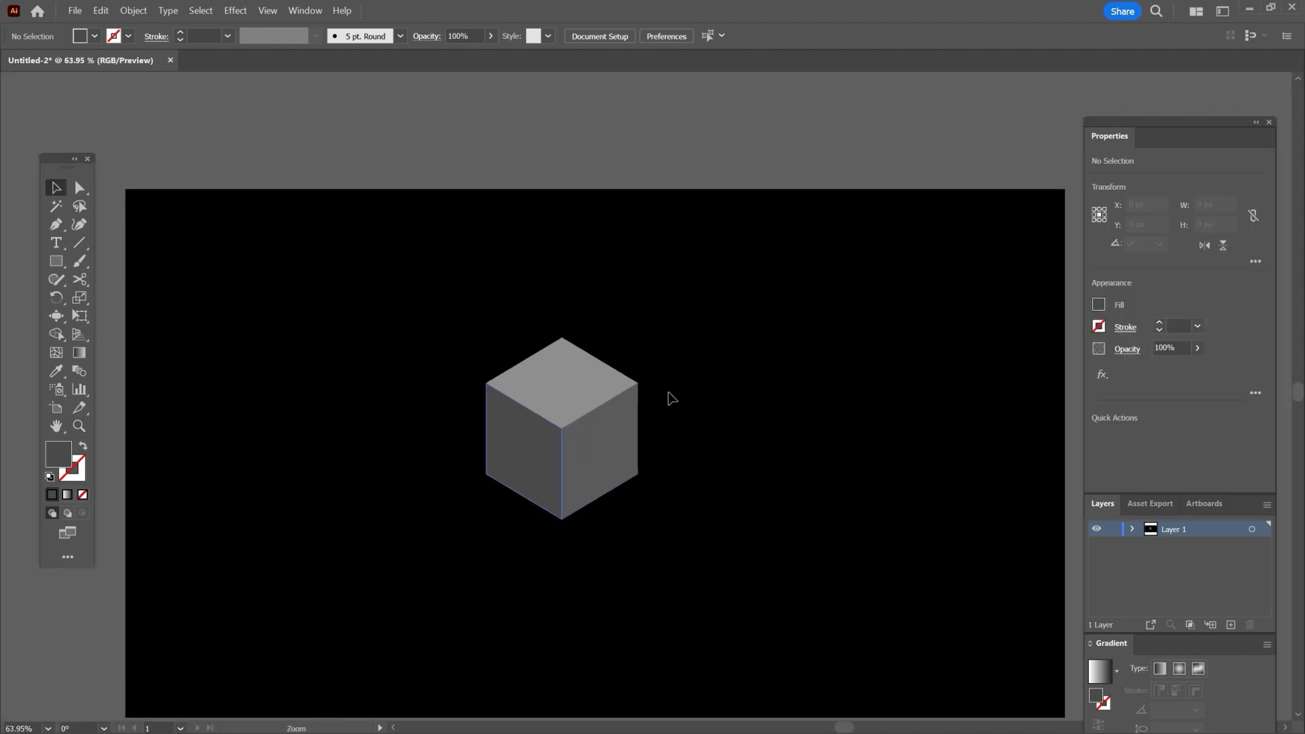
Select all the cube's faces and group them into one object.
key("ctrl+a")
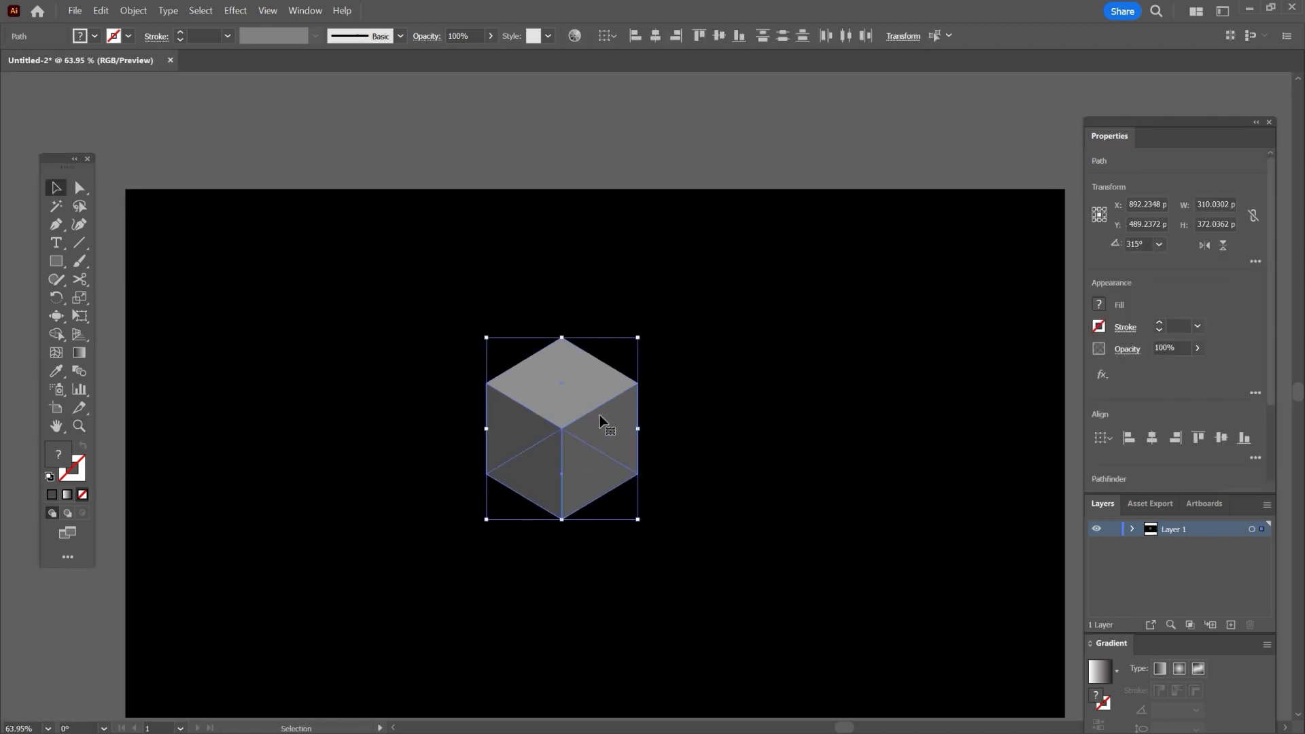
right_click(600, 415)
left_click(653, 499)
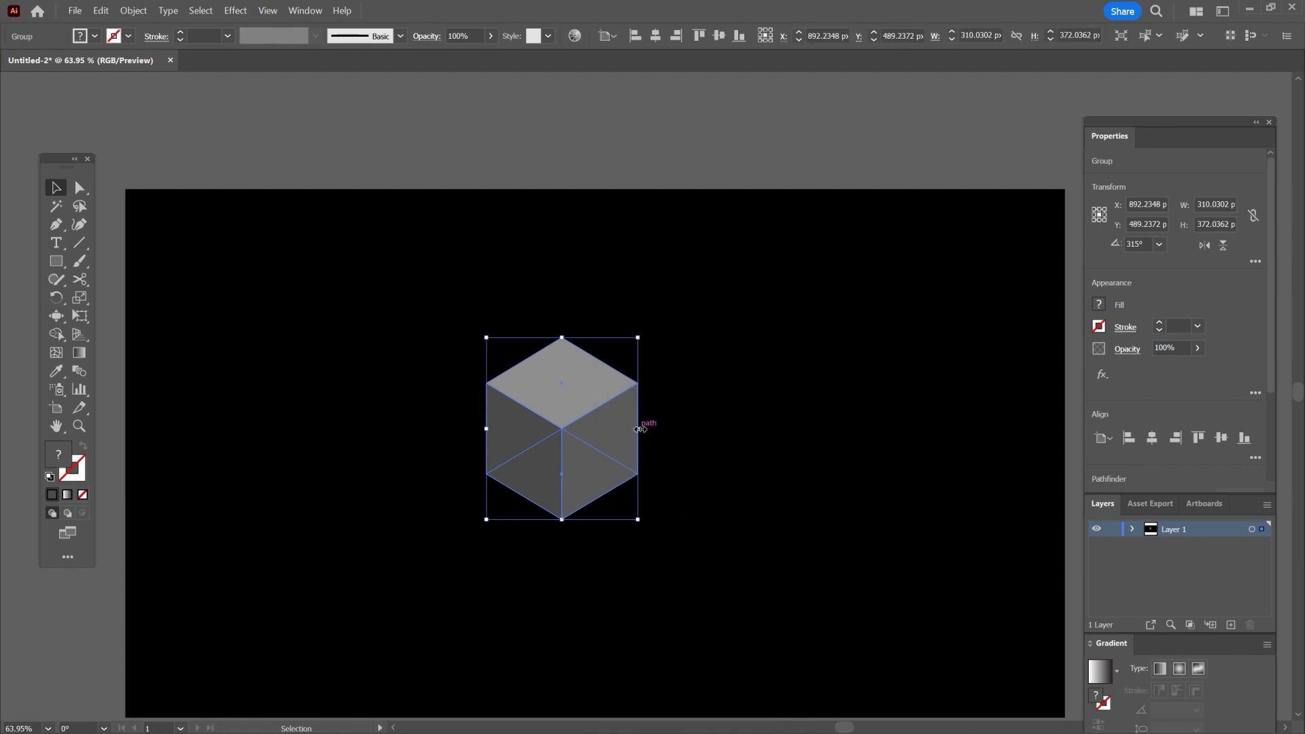
Enlarge the cube, move it down, and add a smaller 382.9574 × 459.5488 px copy centred inside it.
left_click_drag(639, 429, 709, 433)
left_click_drag(629, 429, 639, 482)
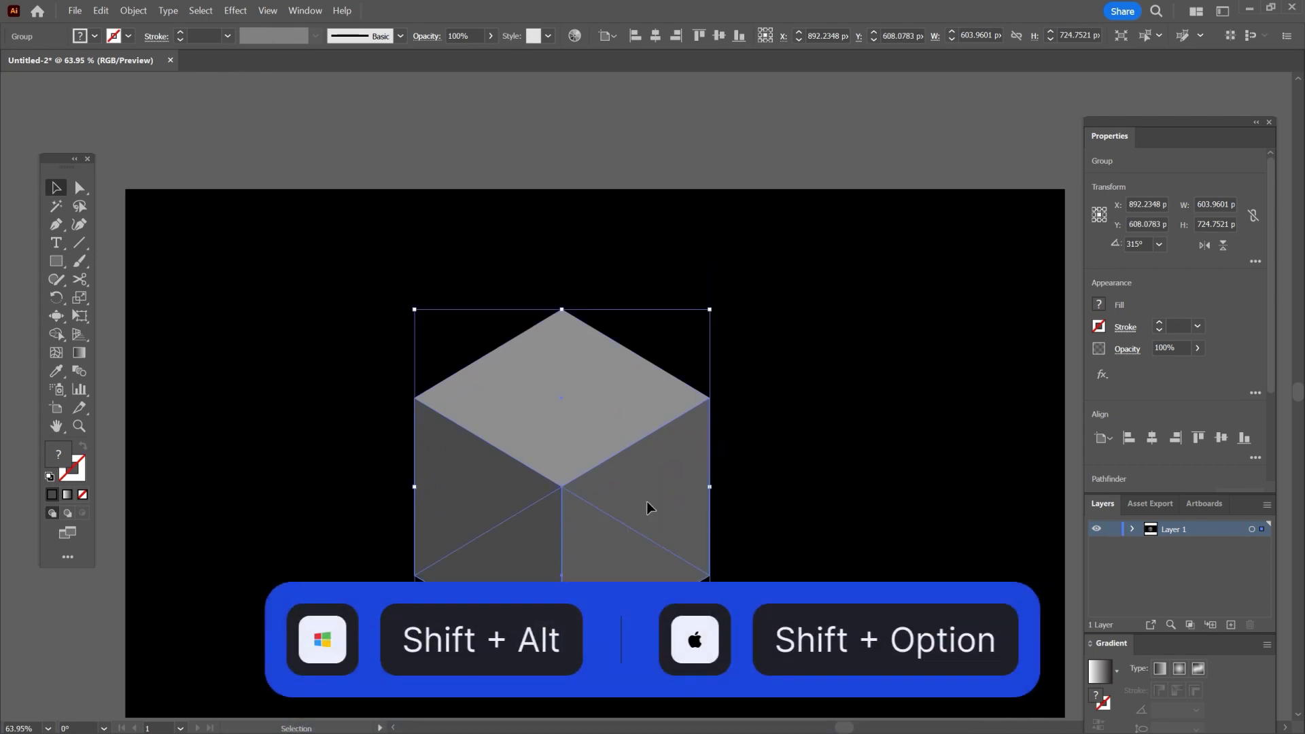
left_click_drag(646, 507, 646, 402)
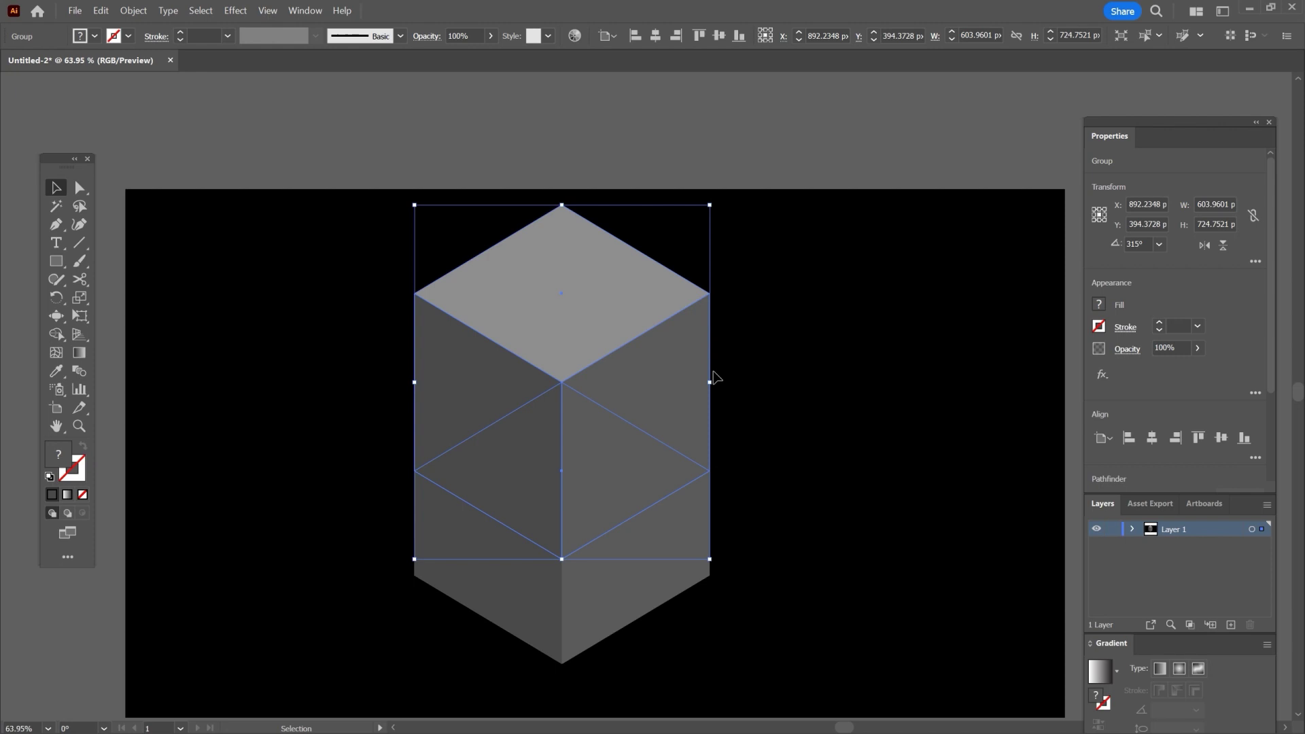
left_click_drag(710, 382, 633, 478)
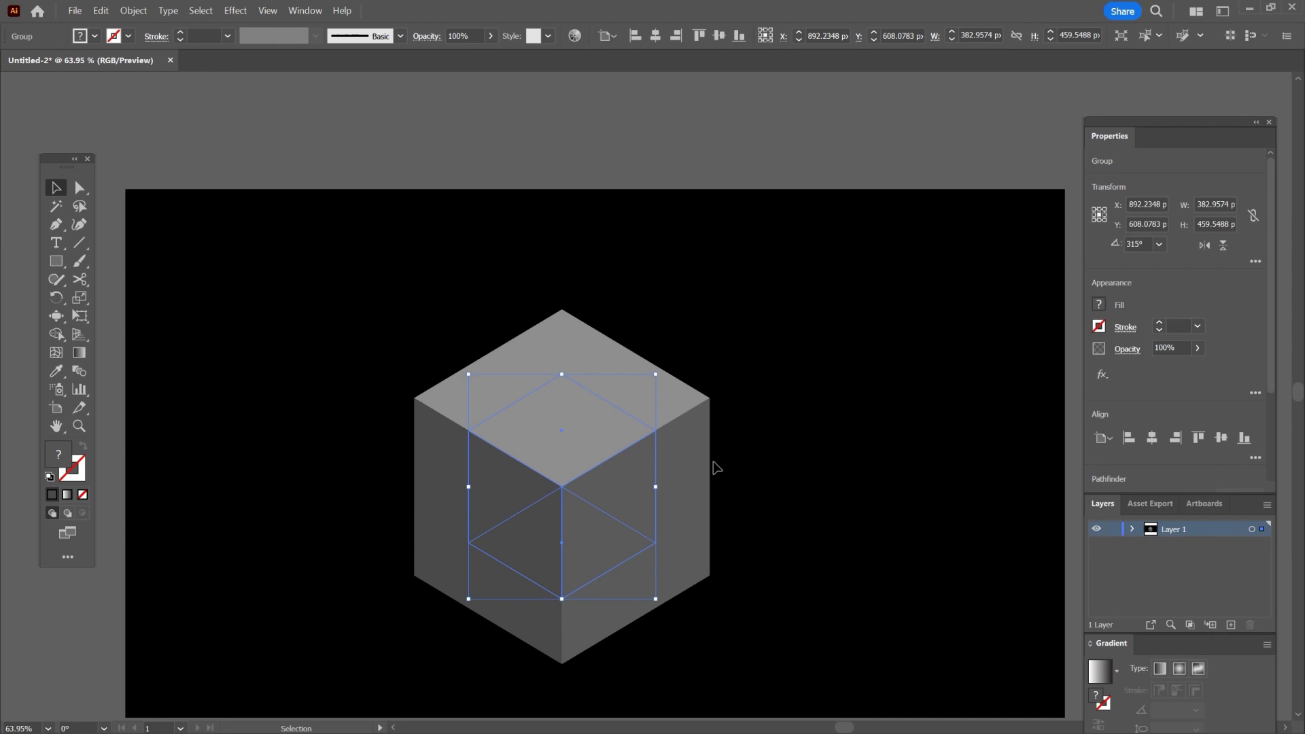
Use Recolor Artwork on the inner cube, lowering saturation to darken its greys.
left_click(100, 11)
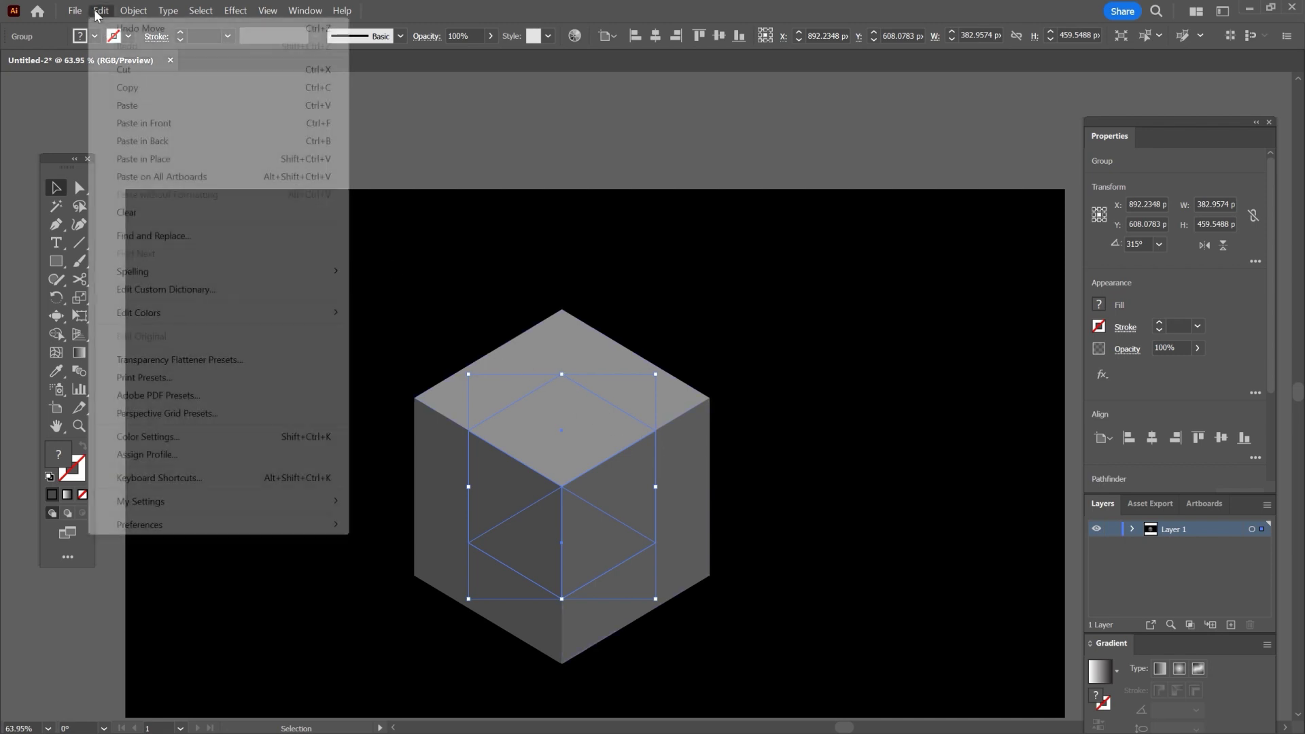
mouse_move(333, 312)
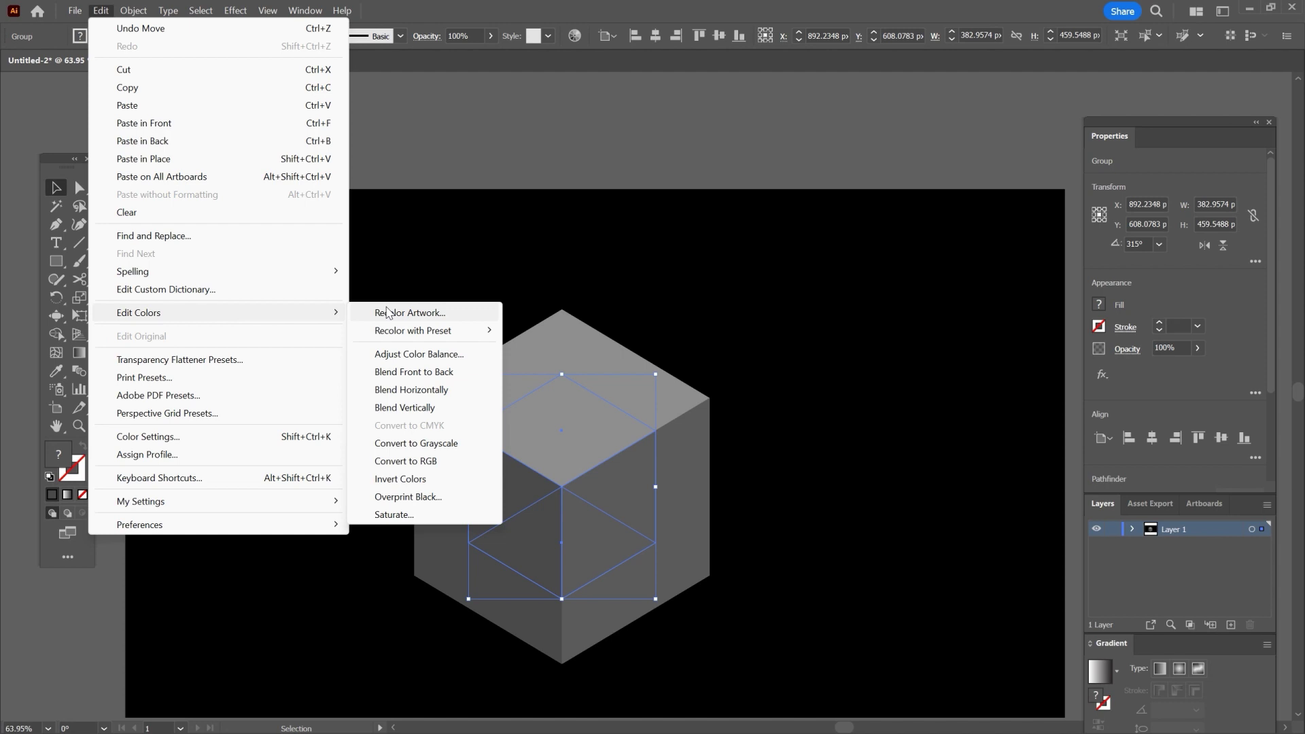
left_click(388, 311)
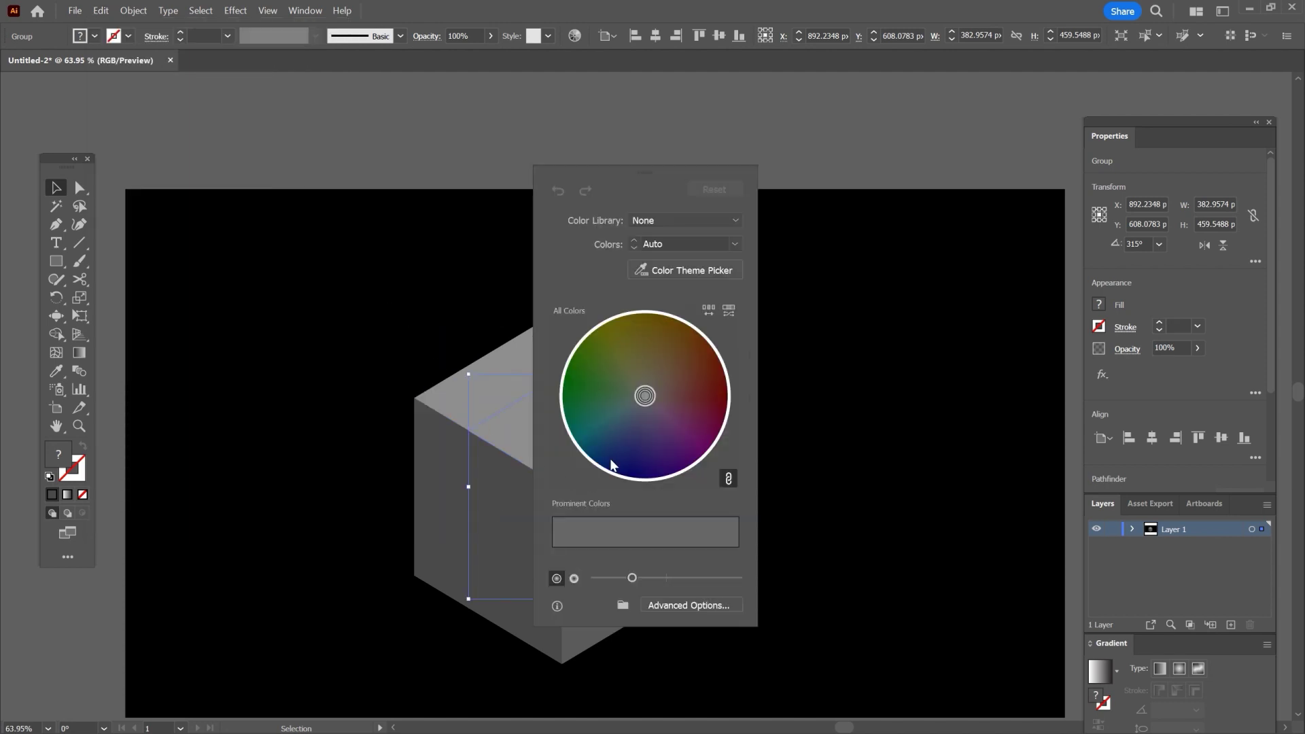
left_click_drag(609, 175, 835, 184)
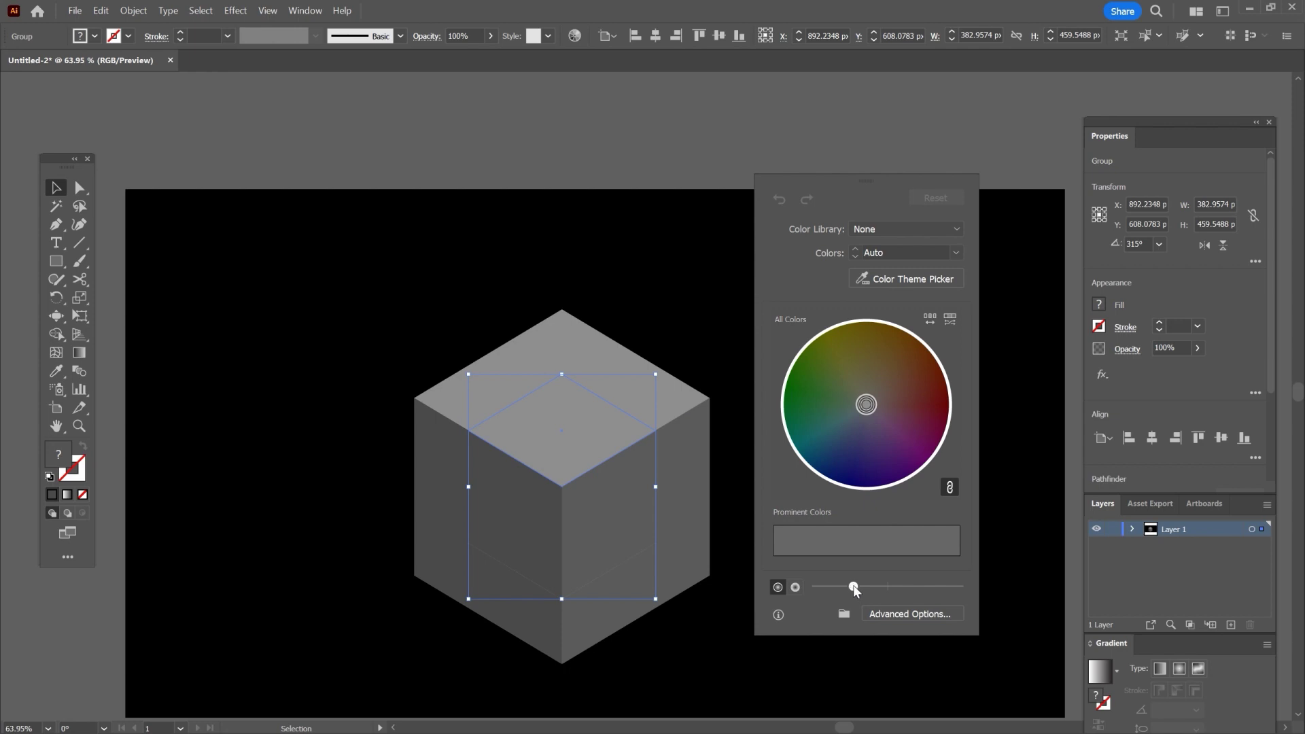
left_click_drag(855, 590, 838, 590)
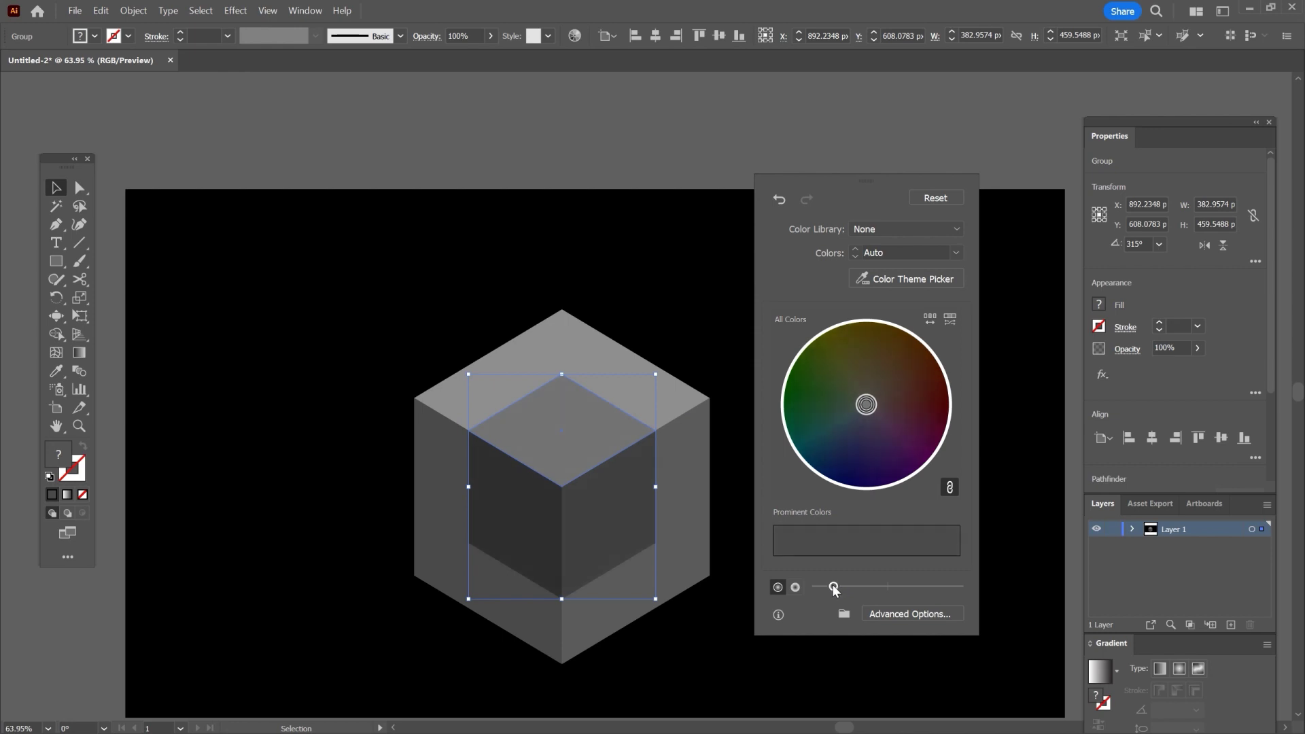
Select both nested cubes and group them into a single object.
left_click(993, 235)
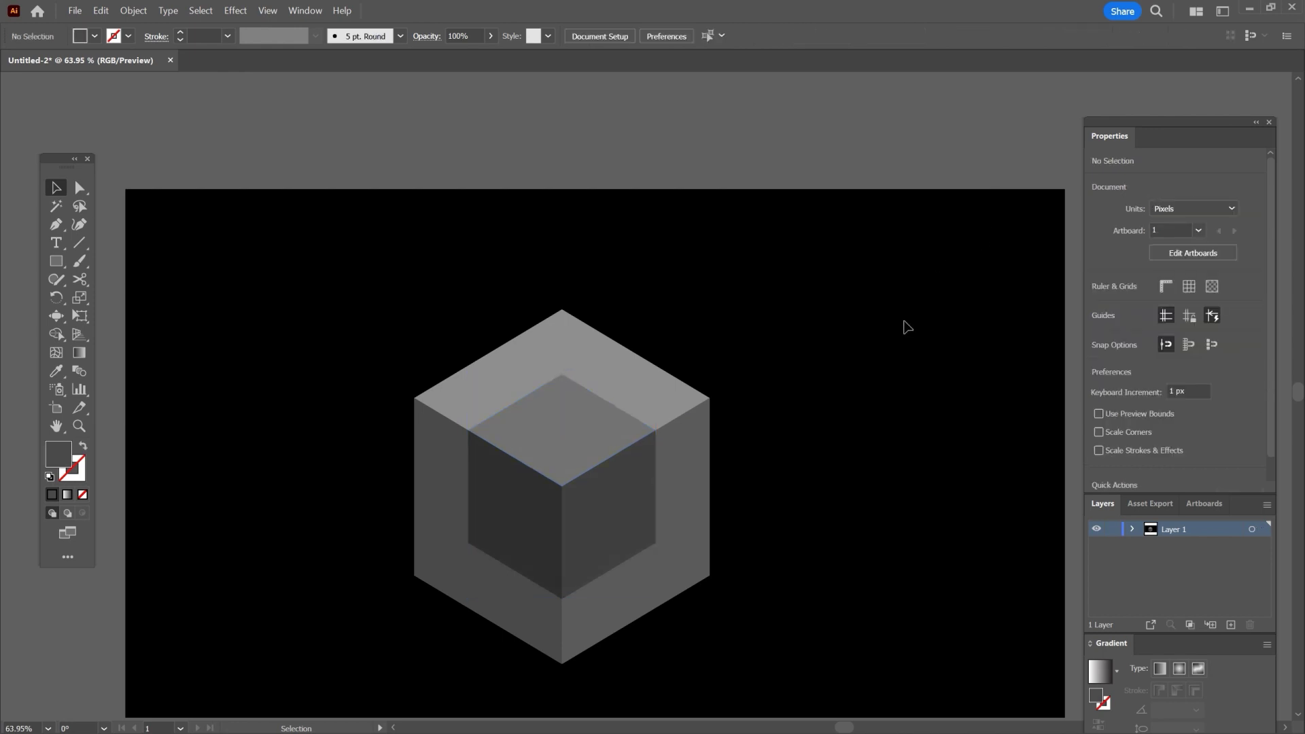
left_click_drag(603, 470, 380, 643)
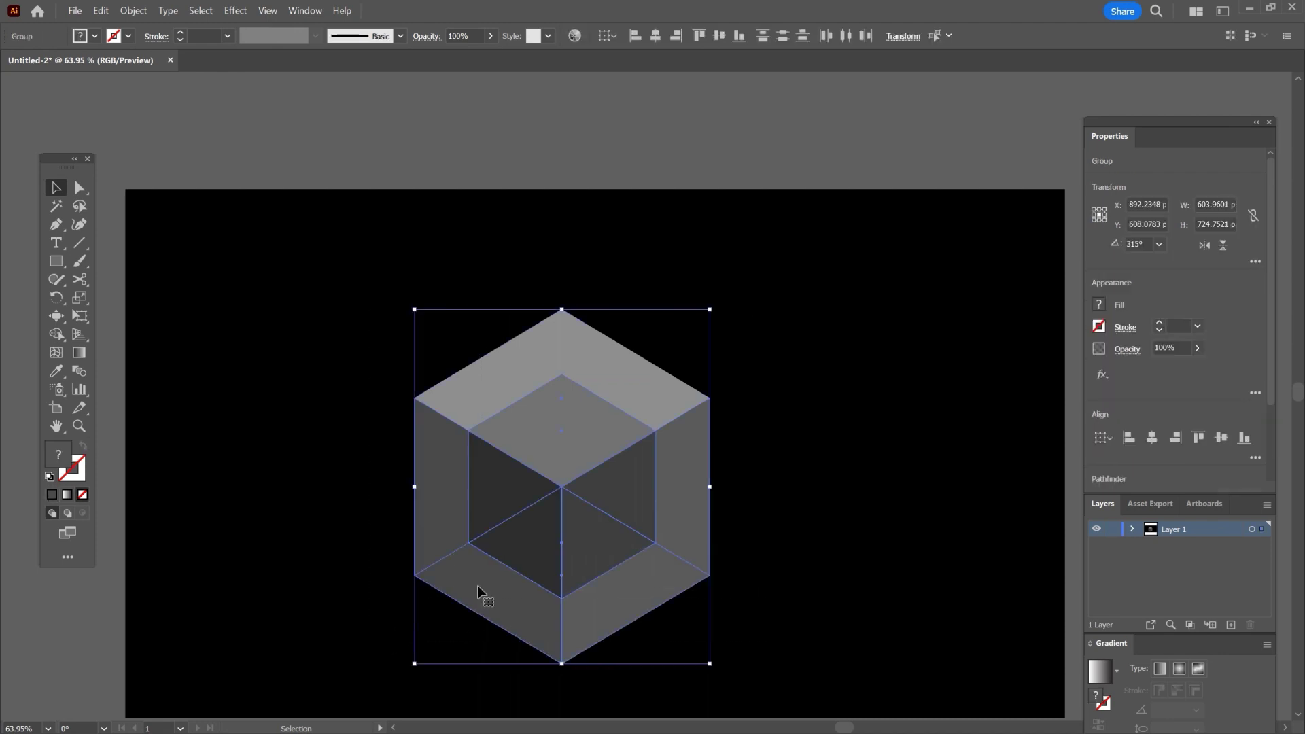
right_click(657, 491)
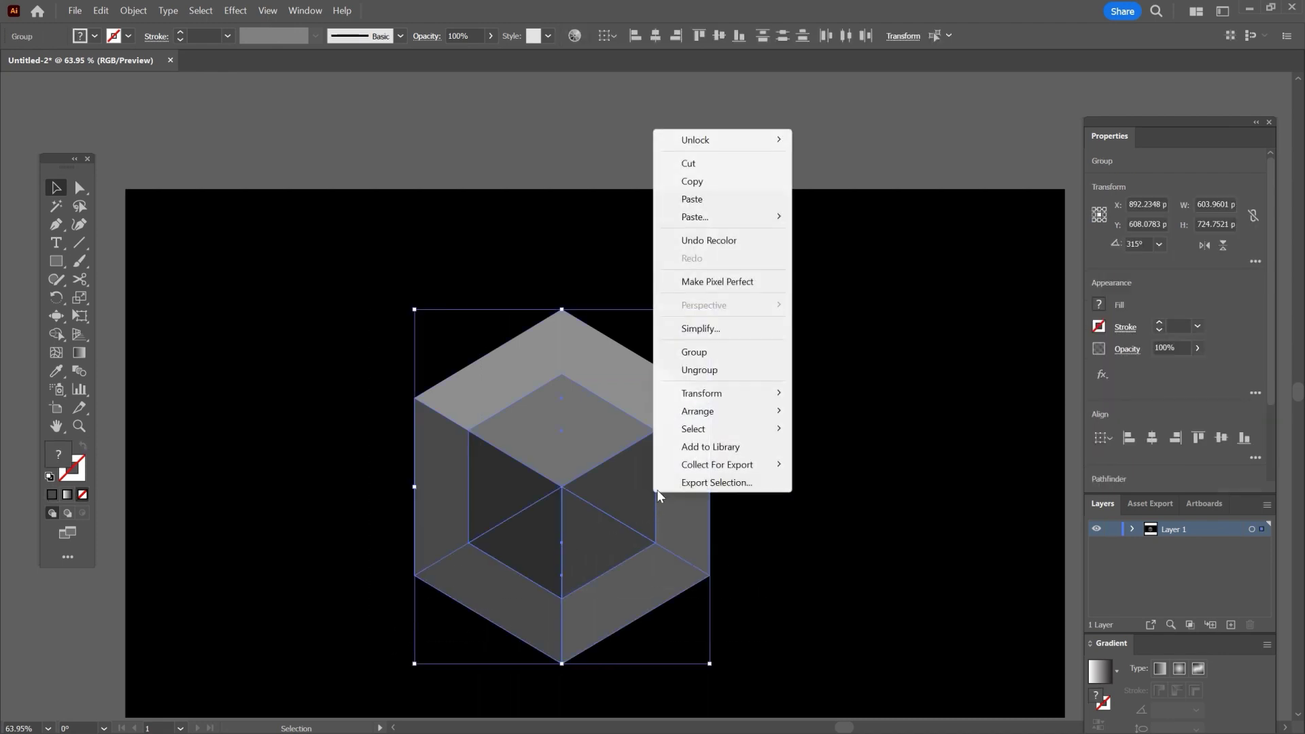
left_click(719, 356)
Shrink the cube group to about 220 px wide, aligned left and vertically centred on the artboard.
scroll(518, 474, "down", 3)
left_click_drag(640, 478, 507, 478)
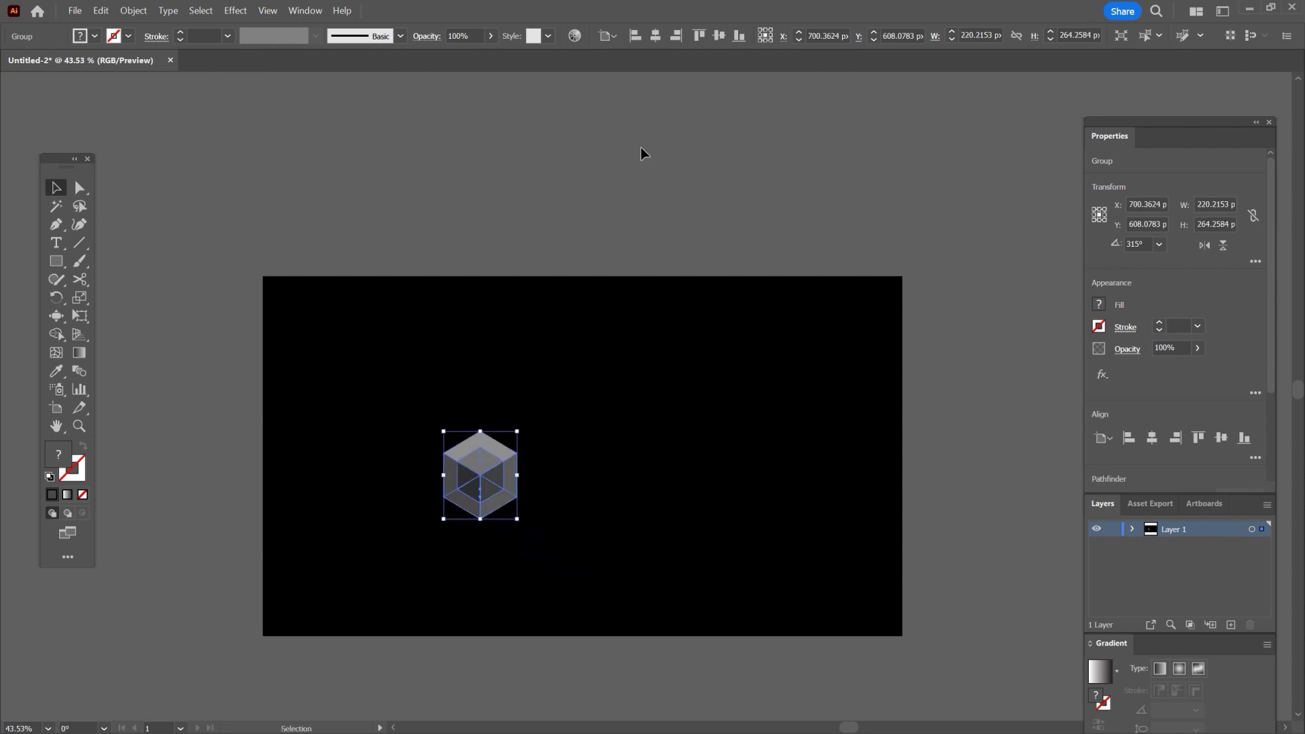
left_click(636, 36)
left_click(718, 36)
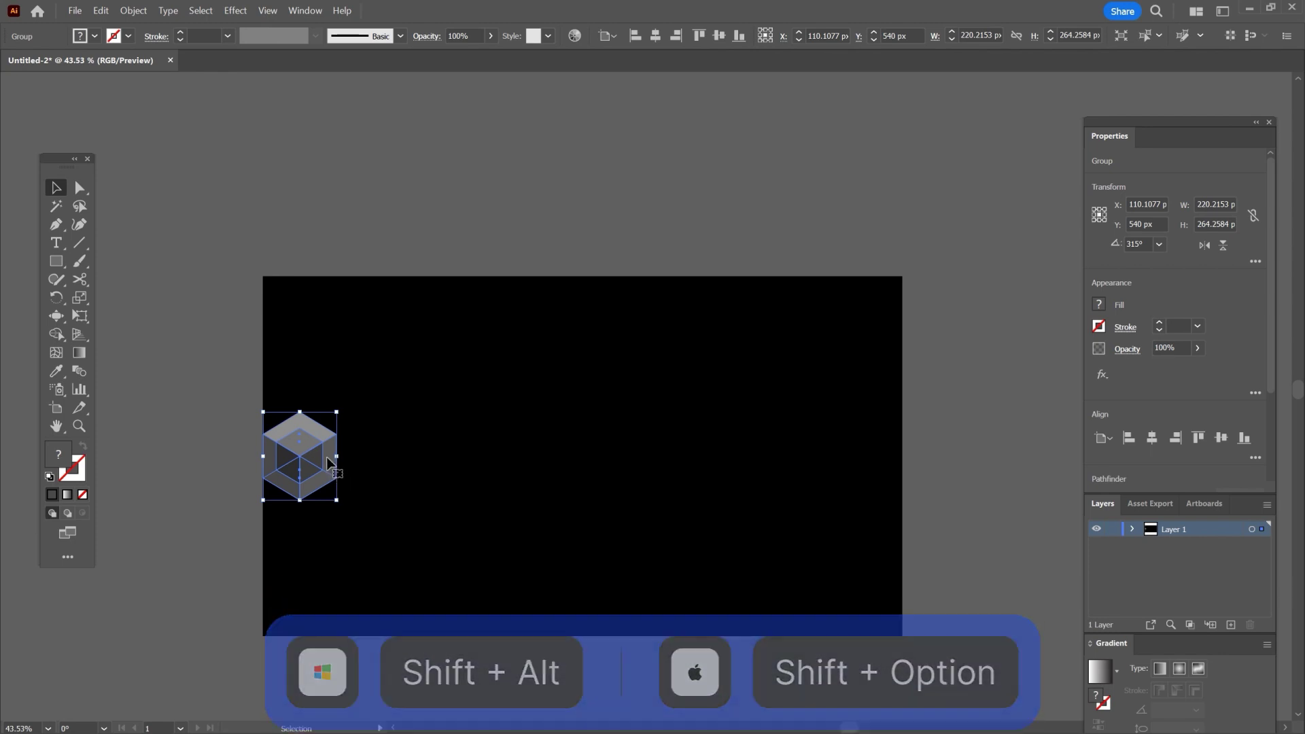
Copy the cube rightward and repeat with Ctrl+D into a row of ten touching cubes, then group them.
left_click_drag(337, 470, 402, 469)
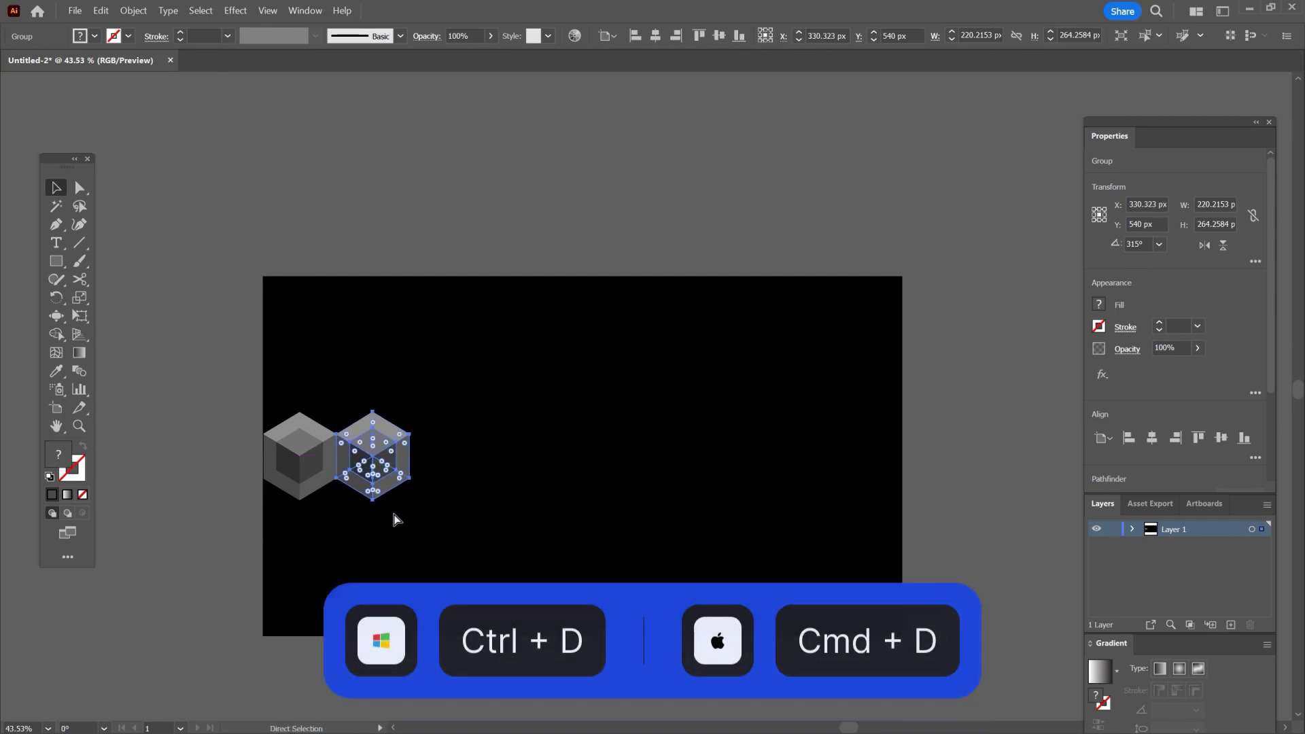
key("ctrl+d")
key("ctrl+d")
key("ctrl+d")
key("ctrl+d")
key("ctrl+d")
key("ctrl+d")
key("ctrl+d")
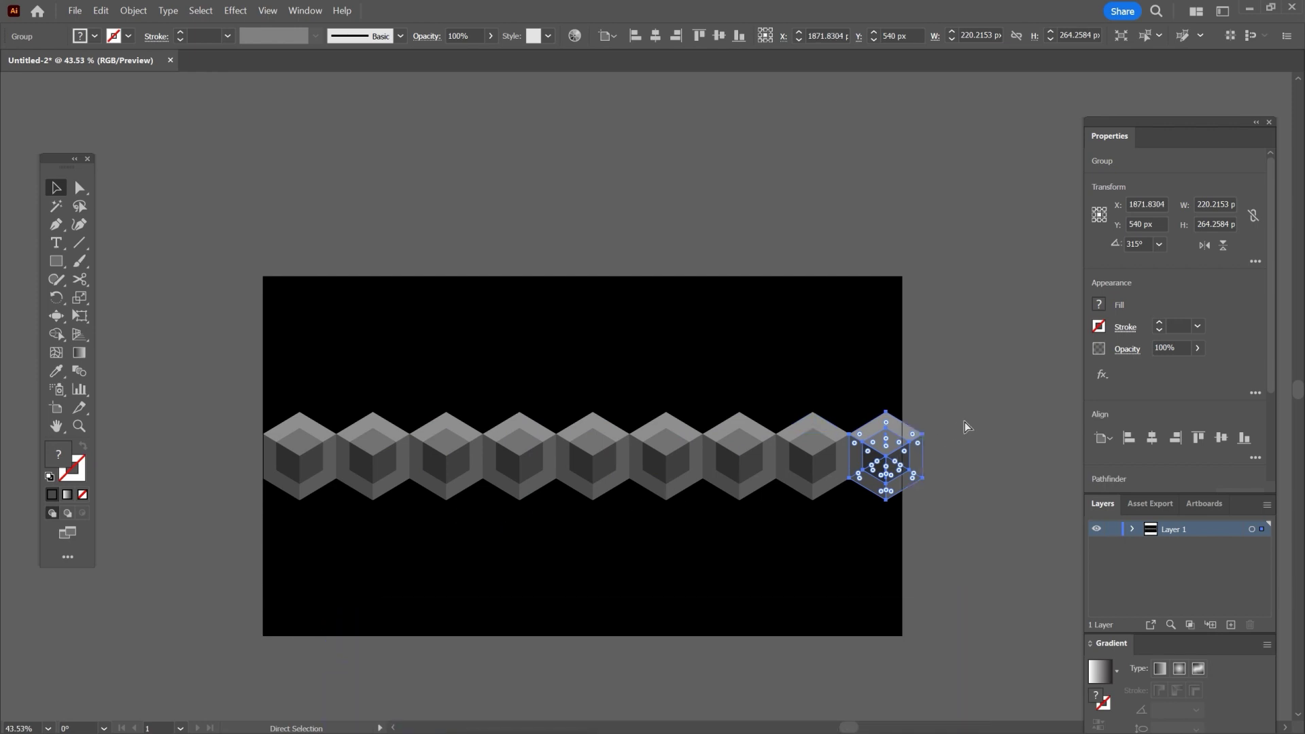
key("ctrl+d")
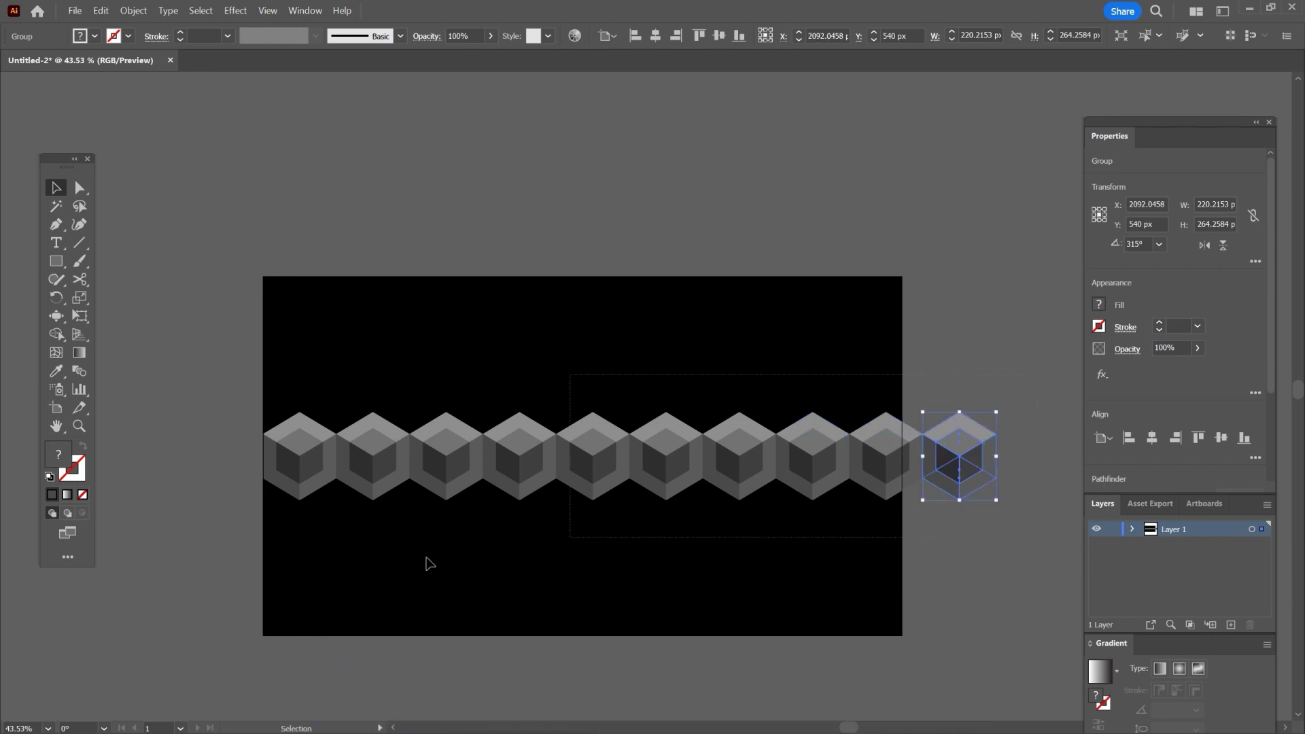
key("ctrl+a")
right_click(517, 488)
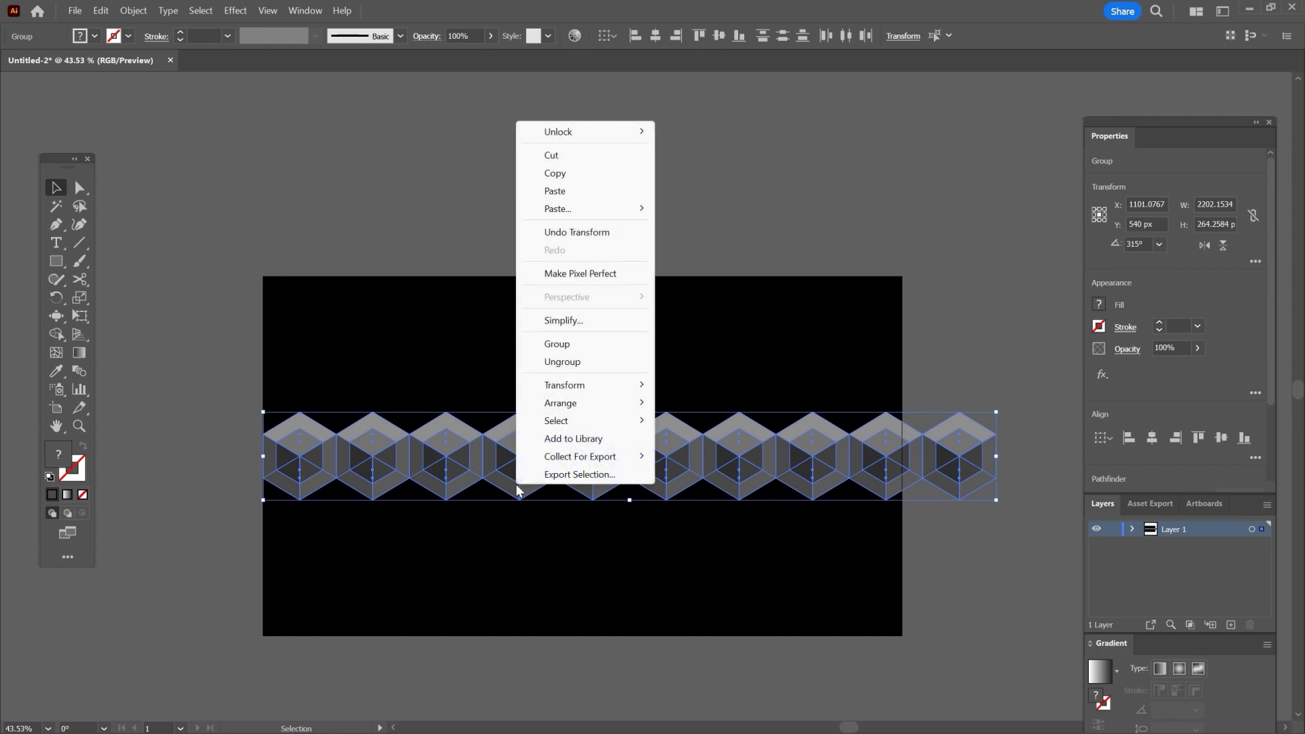
left_click(590, 350)
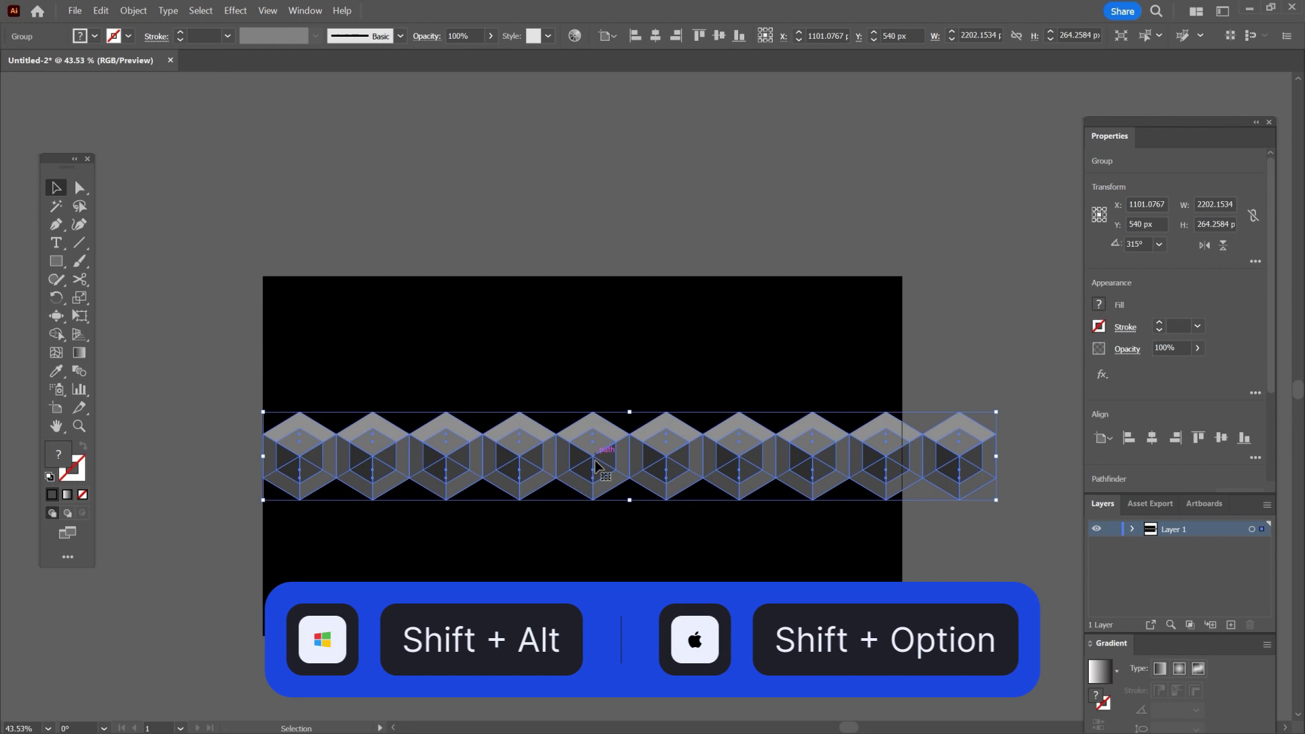
Stack staggered copies of the row into six rows and group them as one 2312 × 1255 px pattern.
left_click_drag(595, 466, 623, 405)
left_click_drag(763, 519, 646, 275)
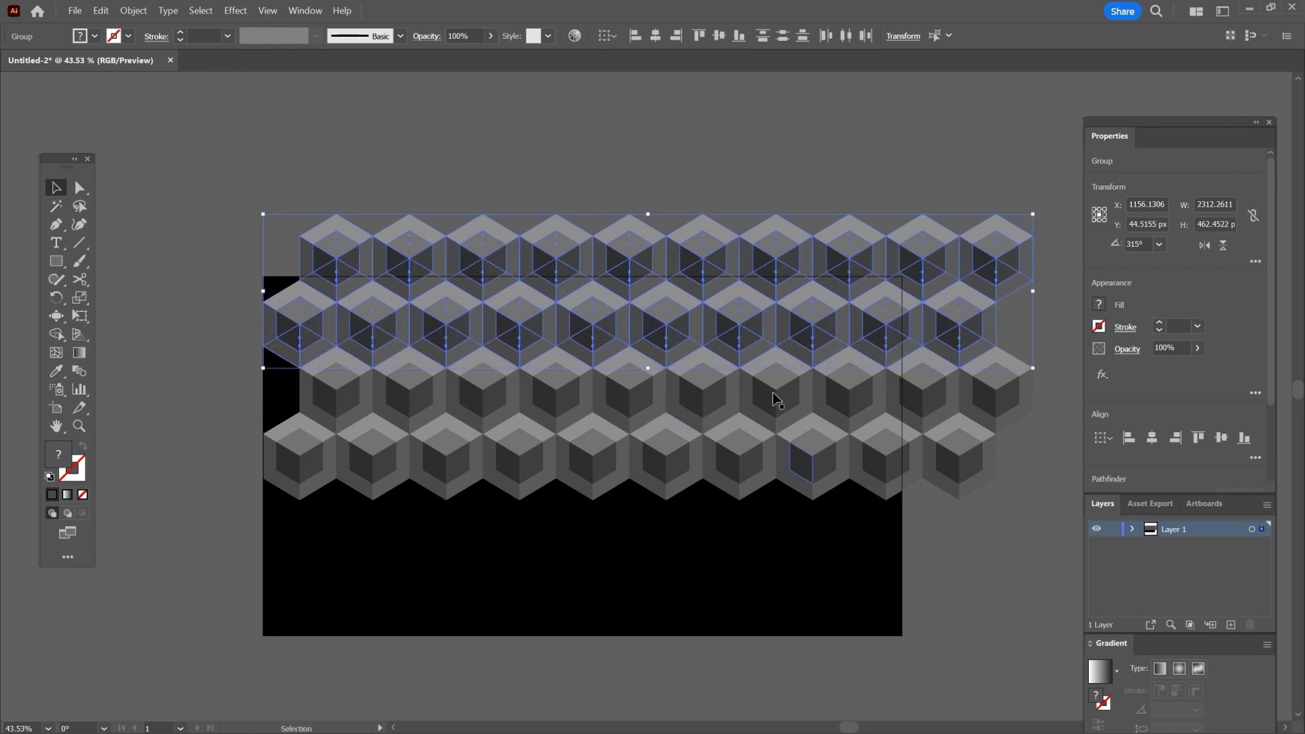
left_click_drag(643, 340, 645, 509)
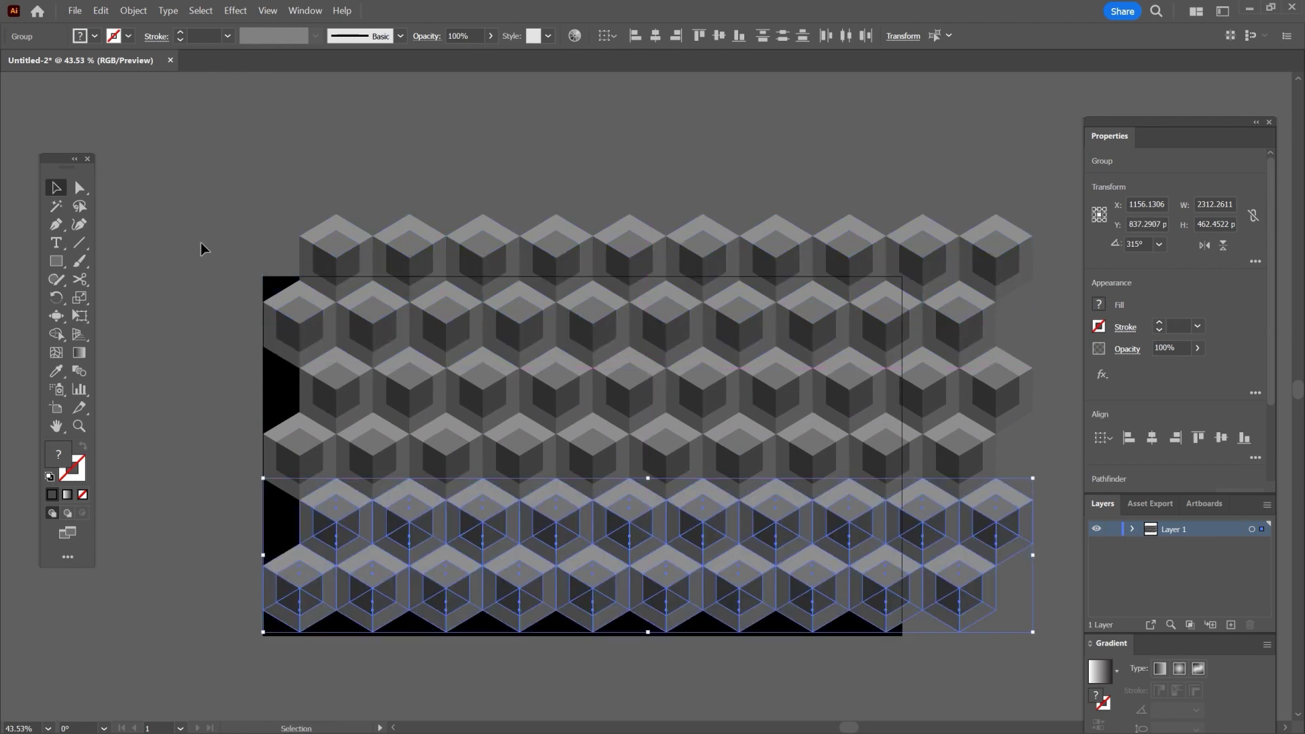
scroll(970, 652, "down", 1)
key("ctrl+a")
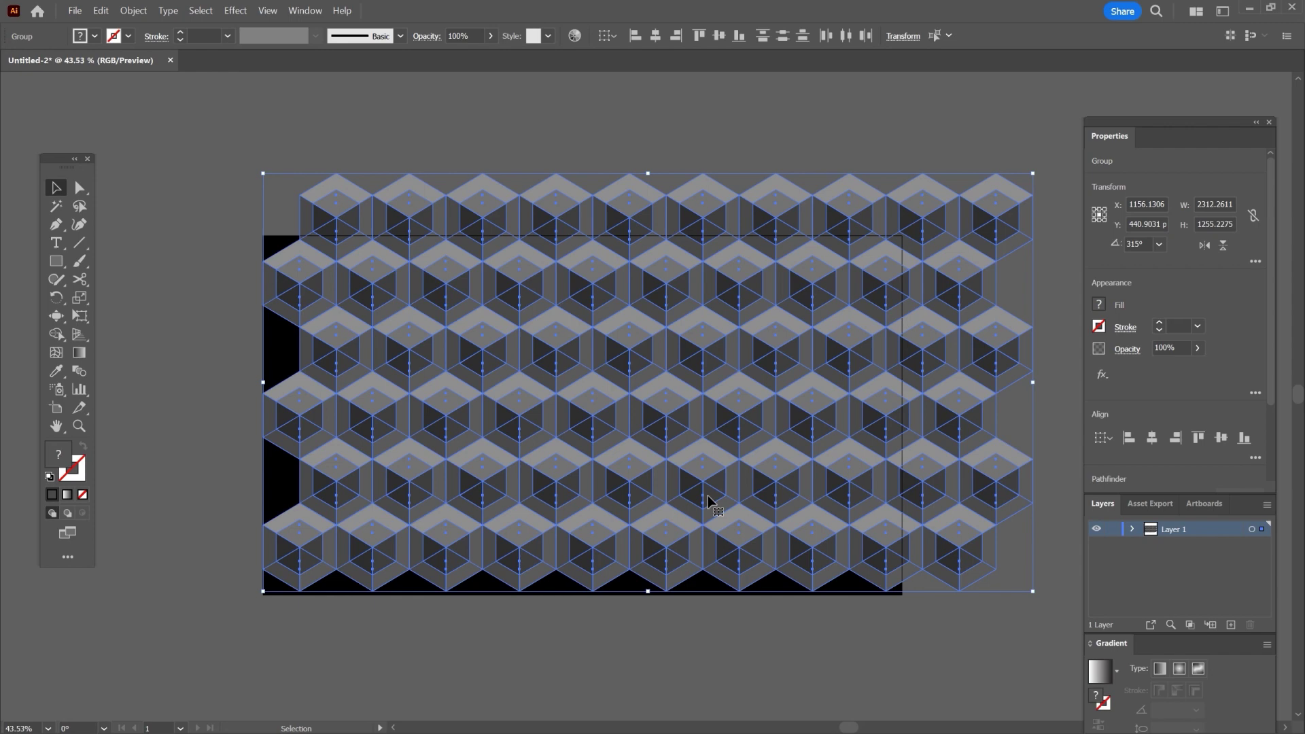
right_click(708, 498)
left_click(749, 355)
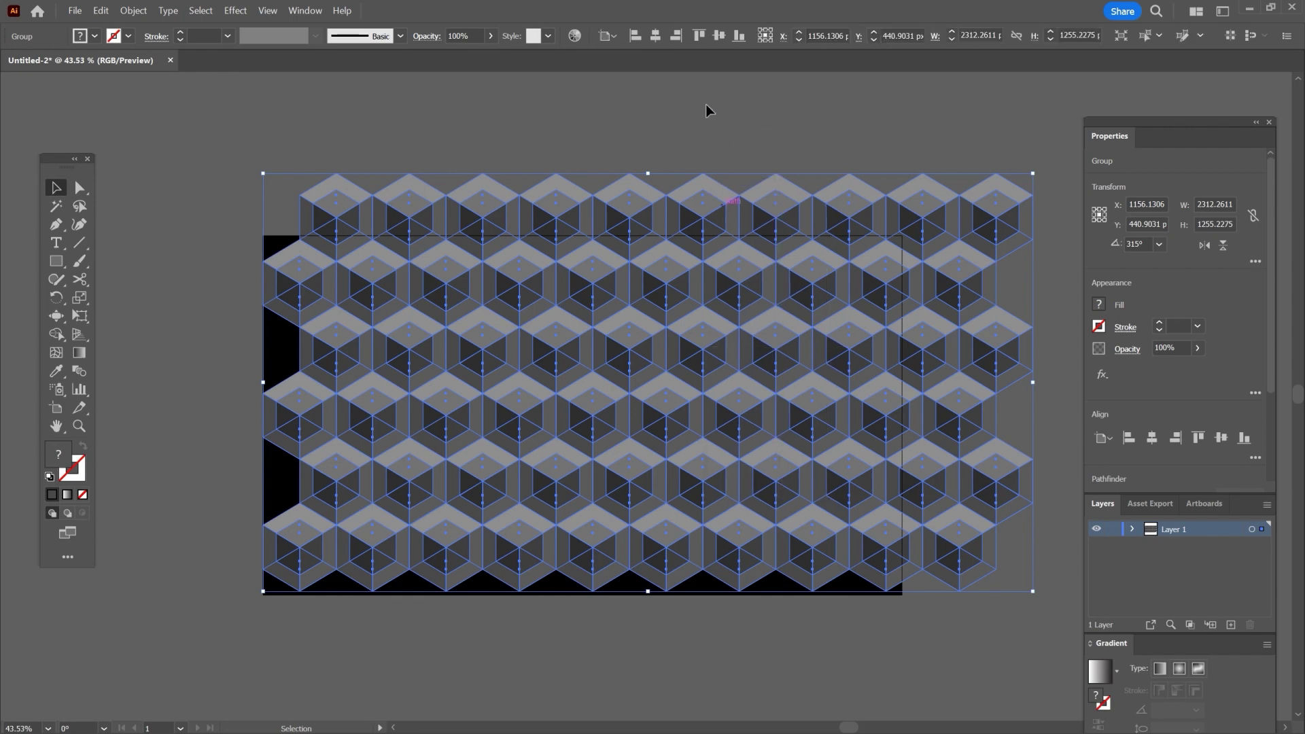
Centre the cube pattern horizontally and vertically on the artboard, then deselect it.
left_click(657, 37)
left_click(715, 38)
left_click(640, 149)
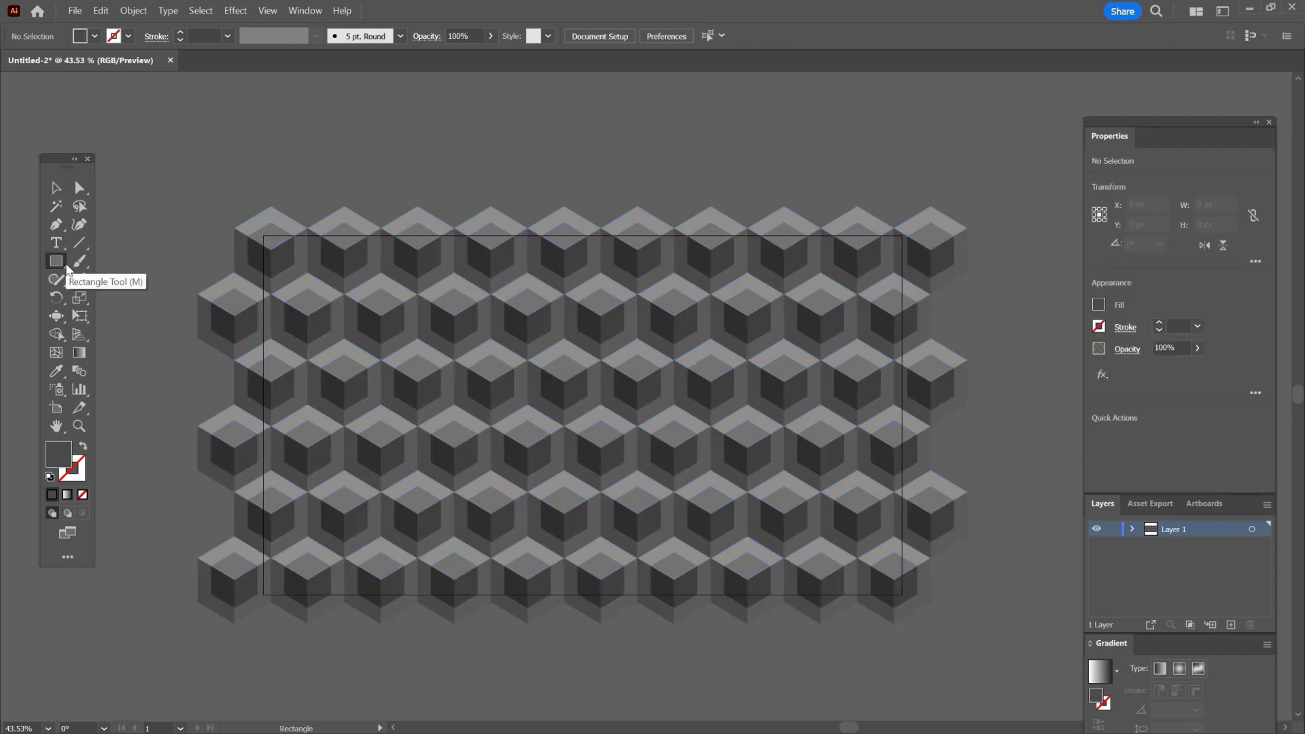
Draw a 1920 × 1080 px rectangle with the Rectangle tool.
left_click(554, 385)
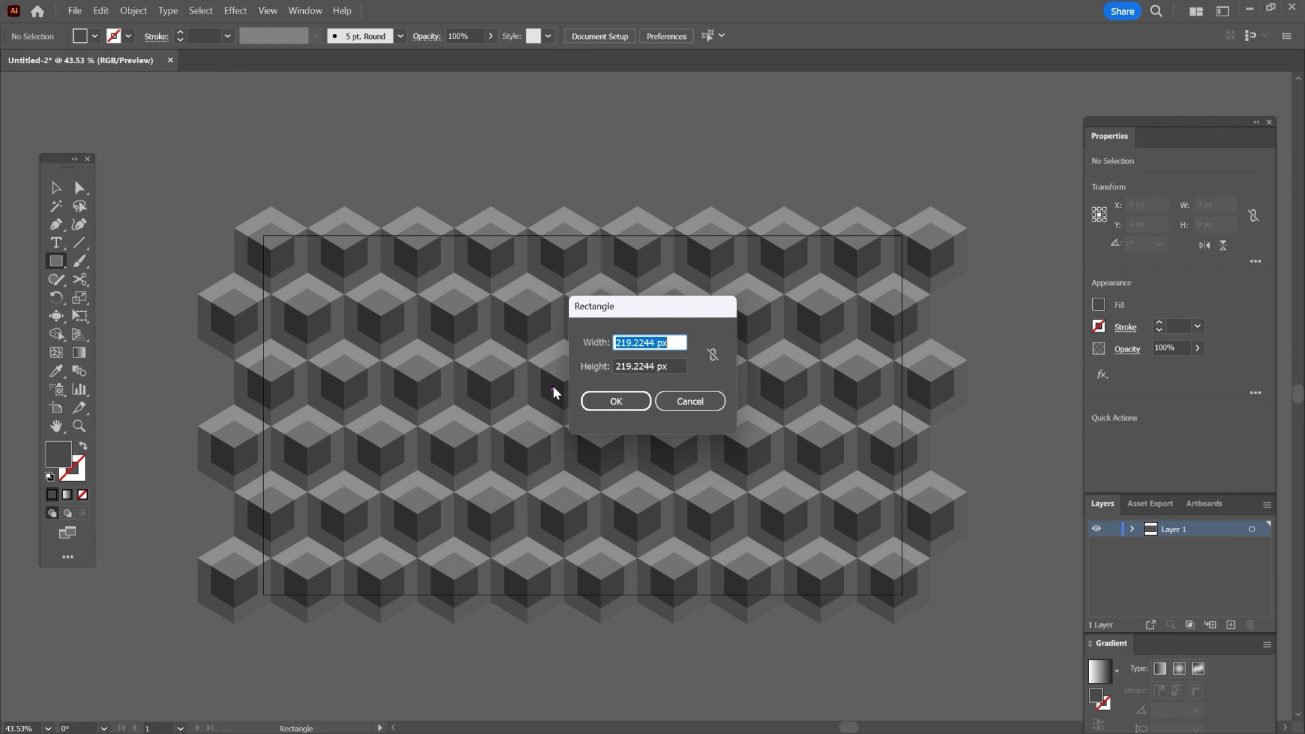
type("1920")
key("Tab")
type("1")
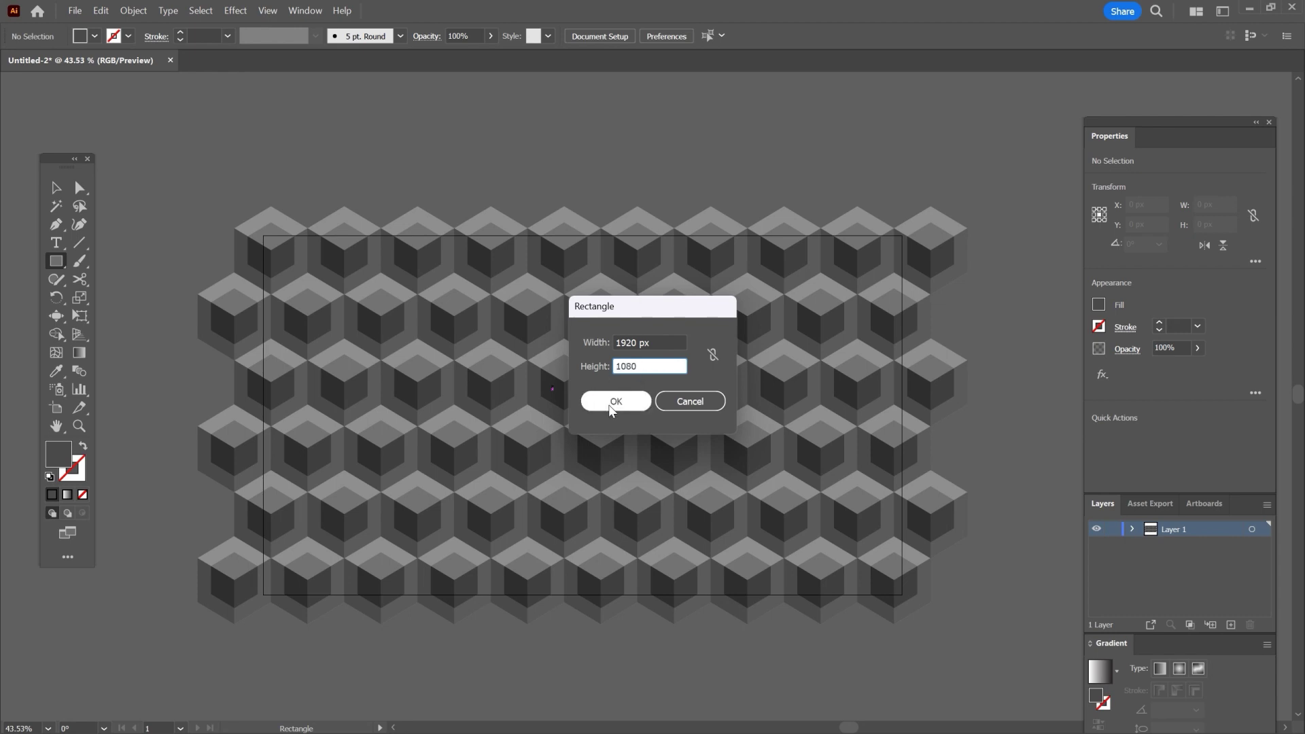
type("080")
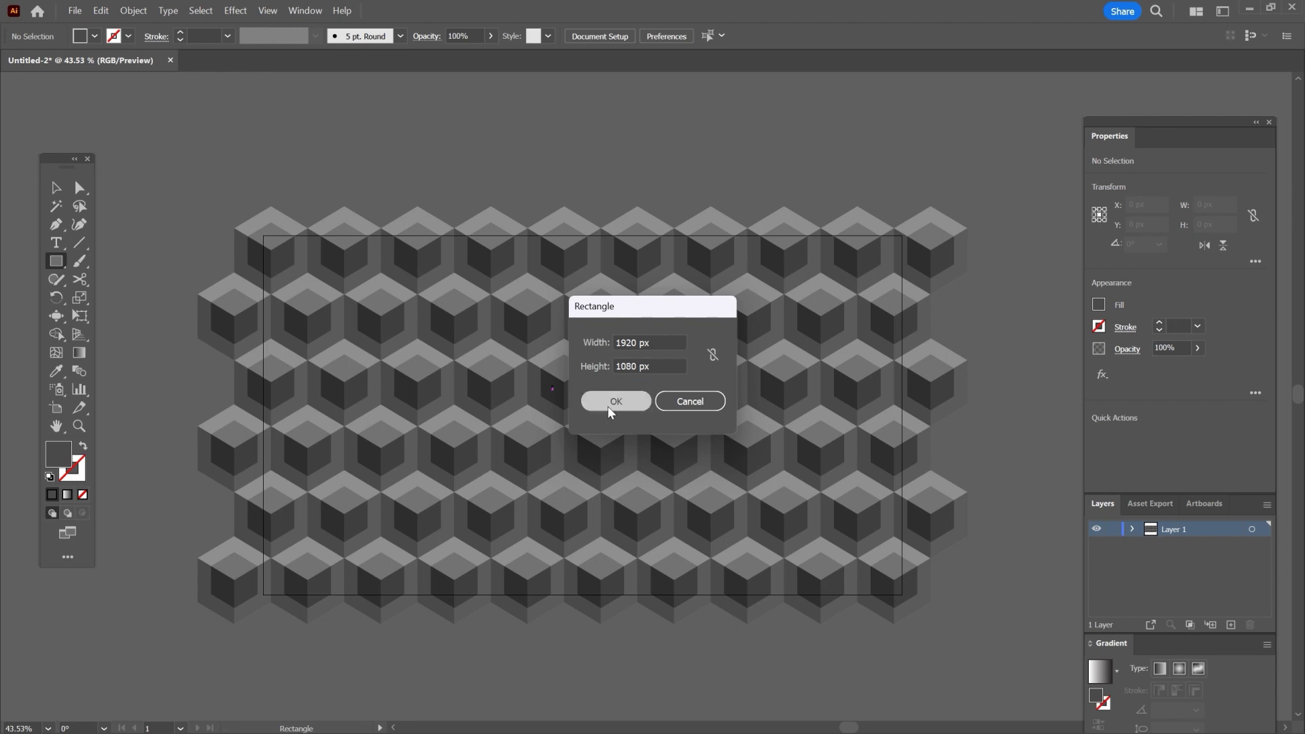
left_click(610, 402)
Centre the 1920×1080 rectangle on the artboard, then make it a clipping mask over the cube pattern.
left_click(656, 38)
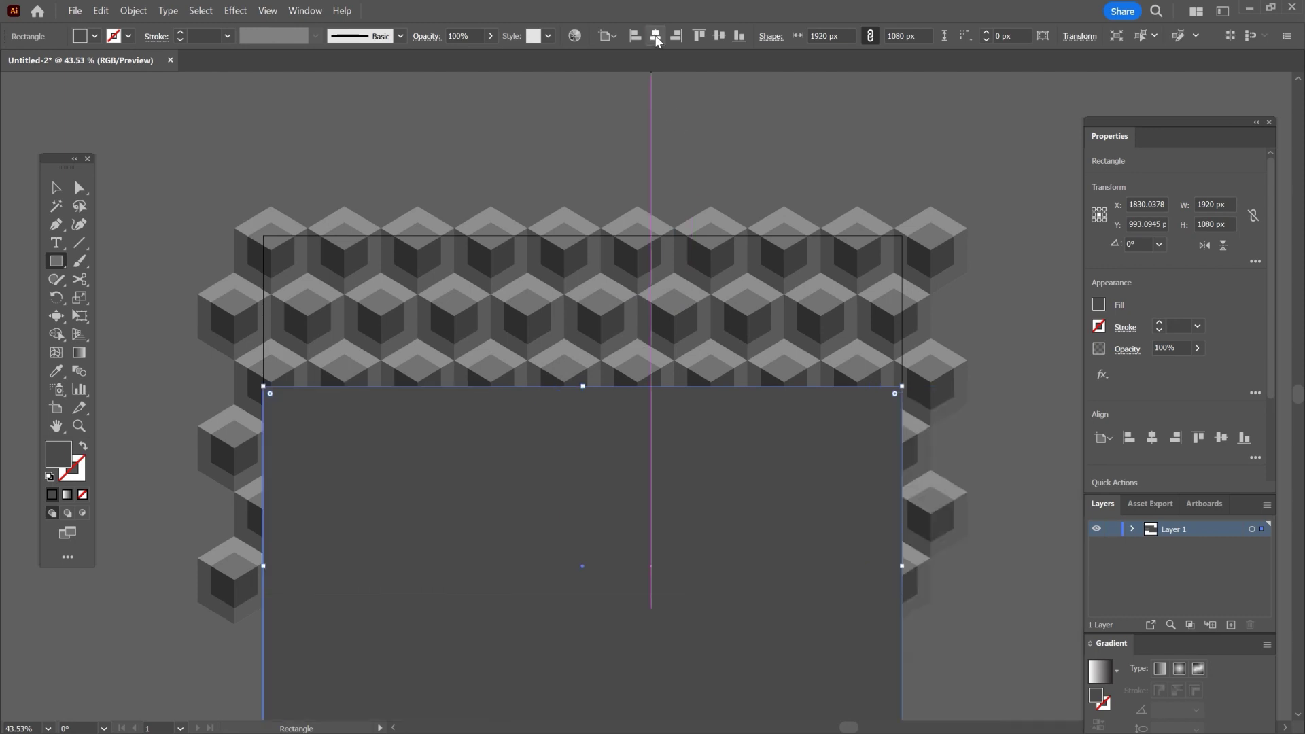
left_click(721, 36)
left_click(56, 188)
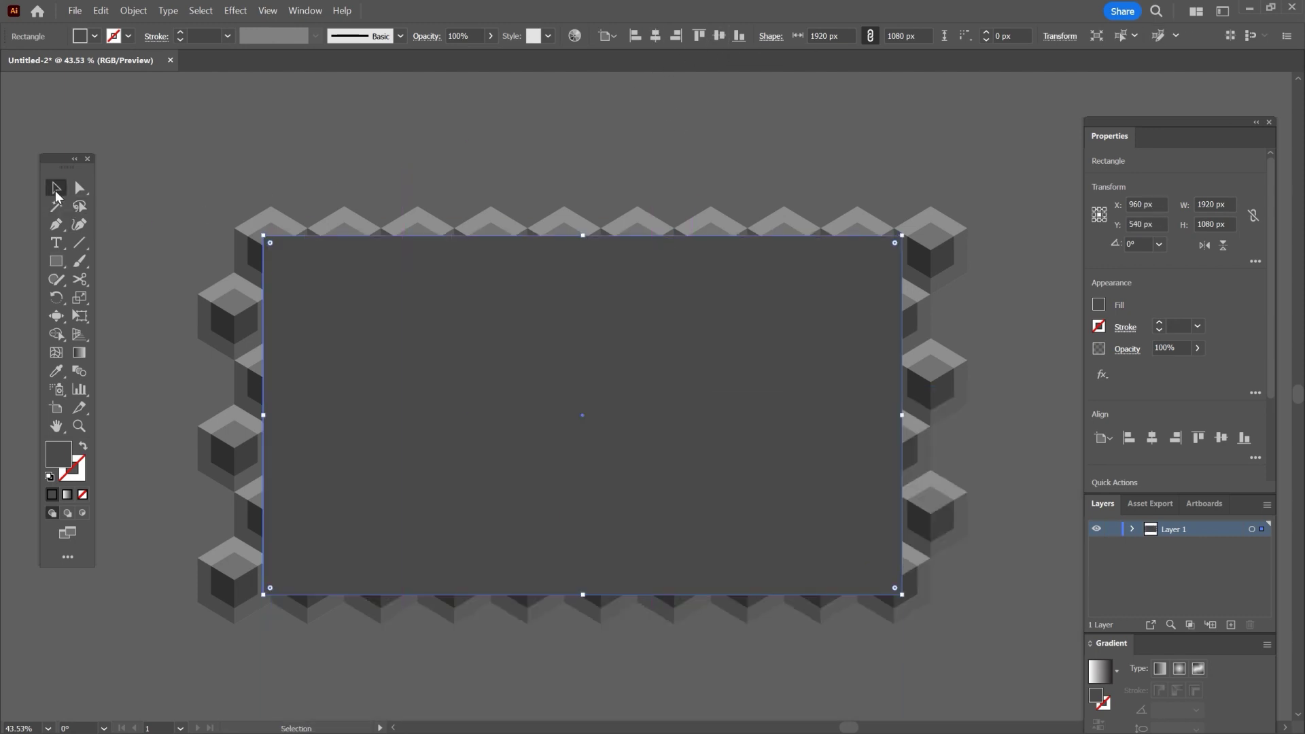
key("ctrl+a")
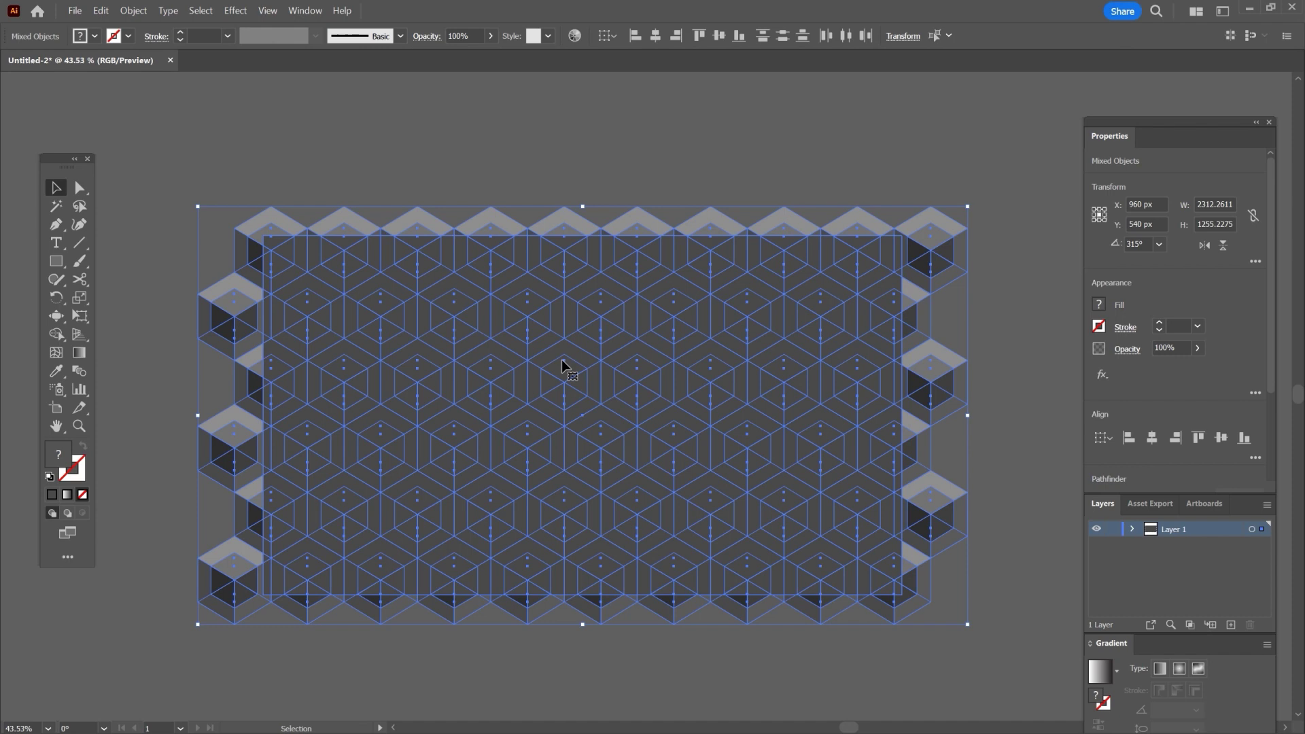
right_click(557, 349)
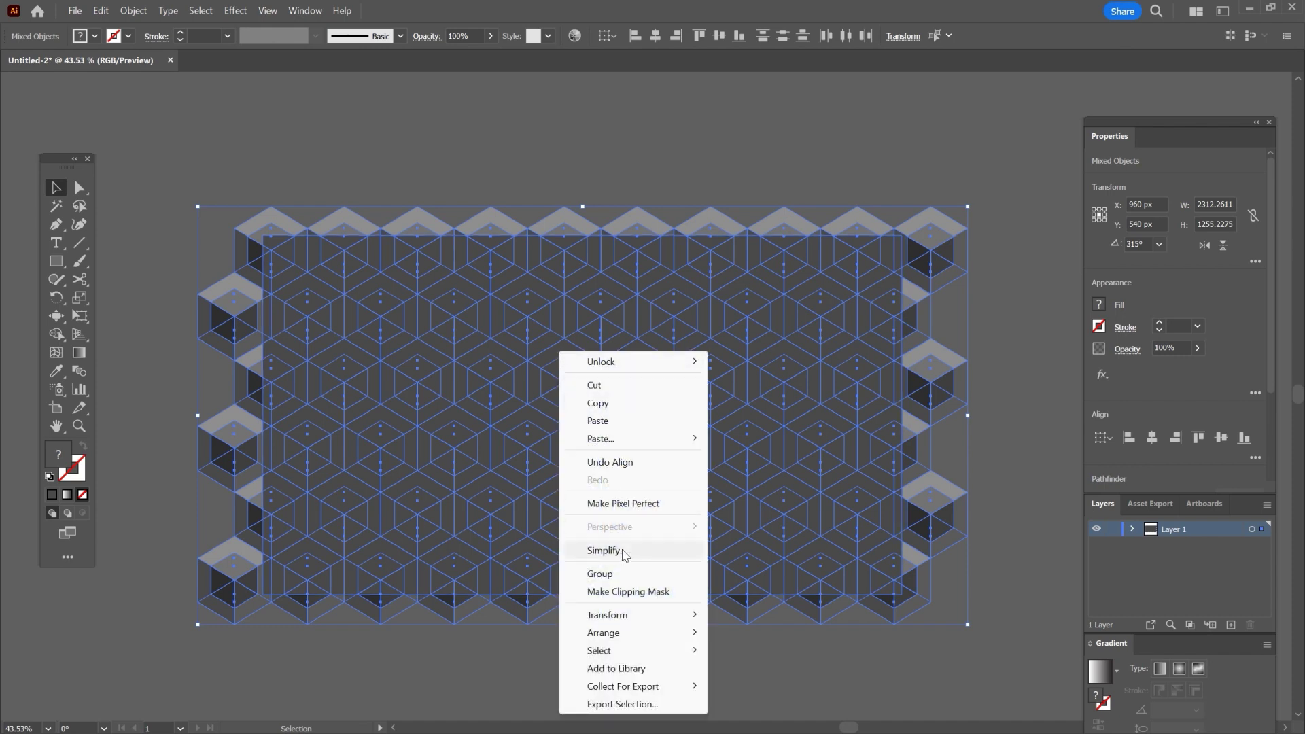
left_click(624, 591)
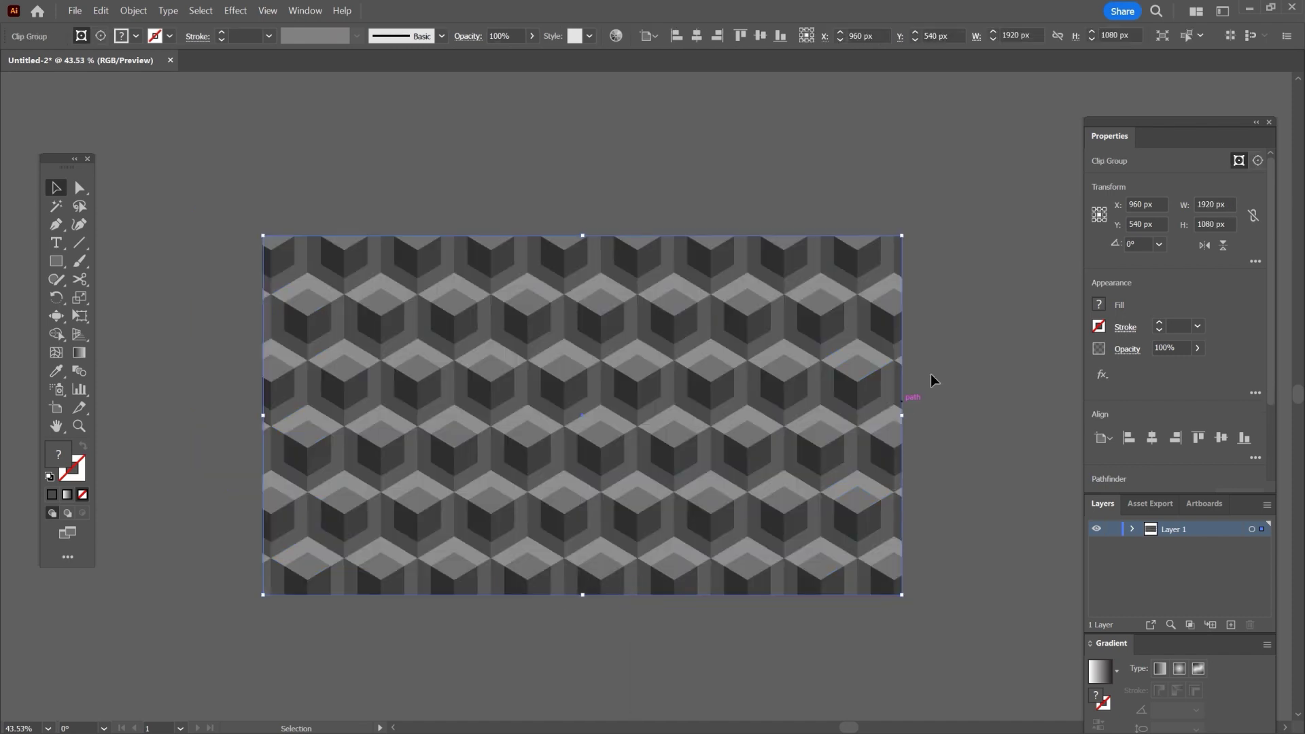